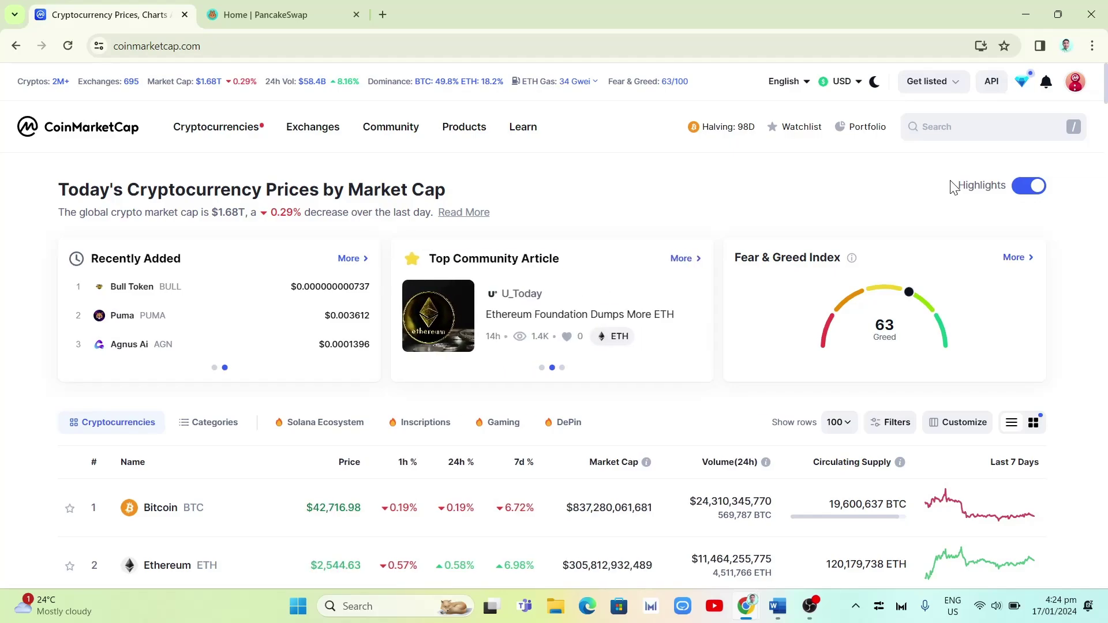
- Select the site address and bring up the account dropdown with Watchlist, Portfolio and Settings
drag(220, 50, 110, 47)
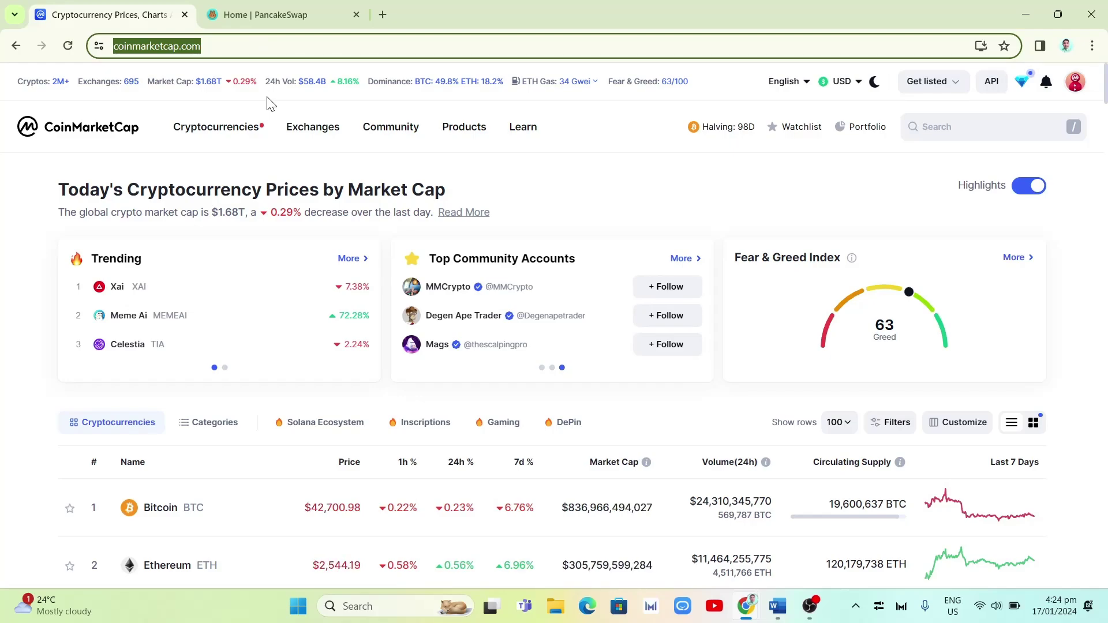
mouse_move(1075, 82)
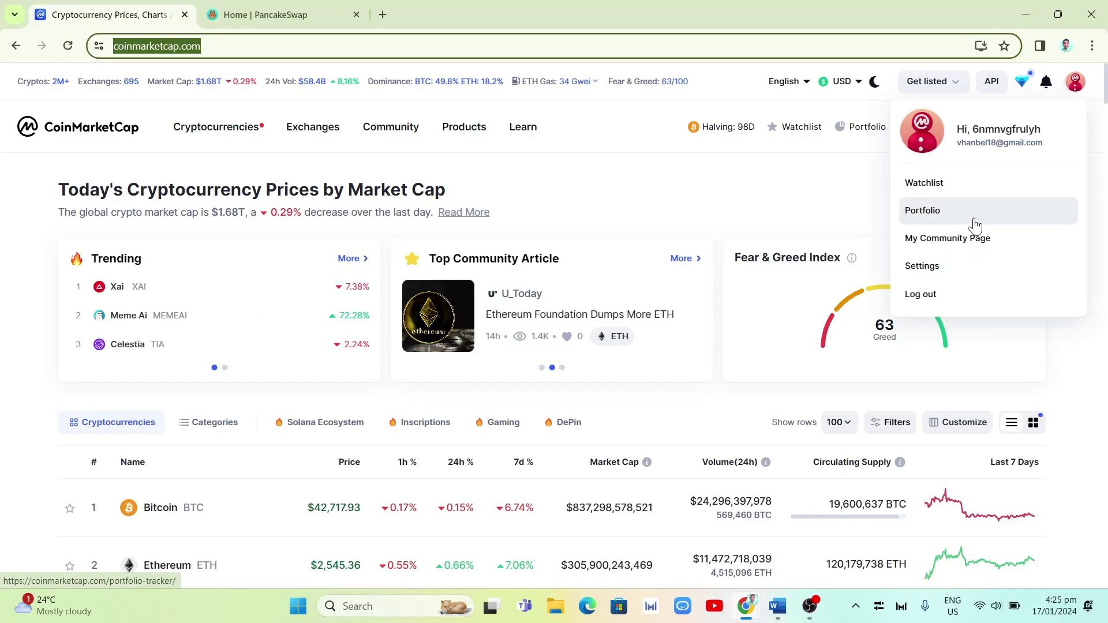
- Go to the portfolio tracker and start a new portfolio, showing wallet, manual, Binance and OKX options
click(923, 222)
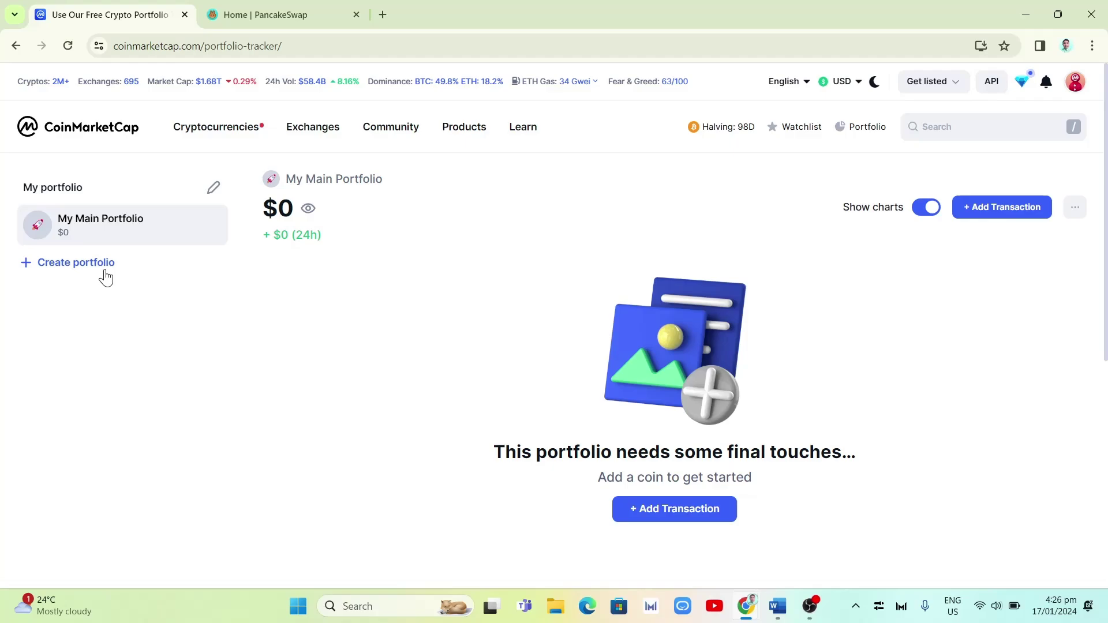
click(57, 267)
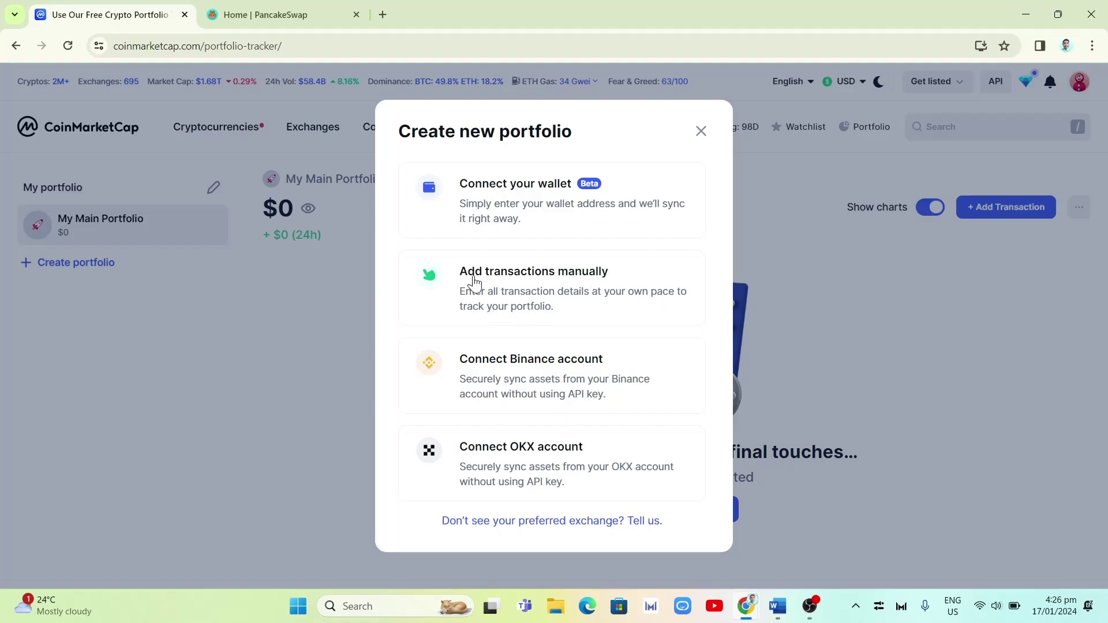
- Create a manual-transaction portfolio named 'Simple Man'
click(488, 290)
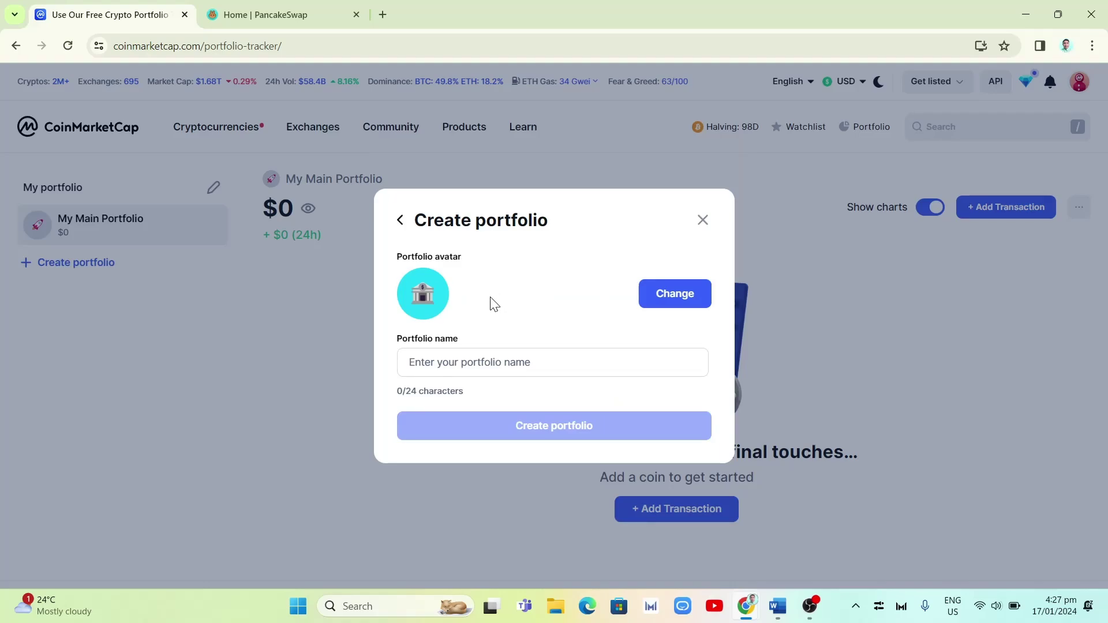
click(475, 359)
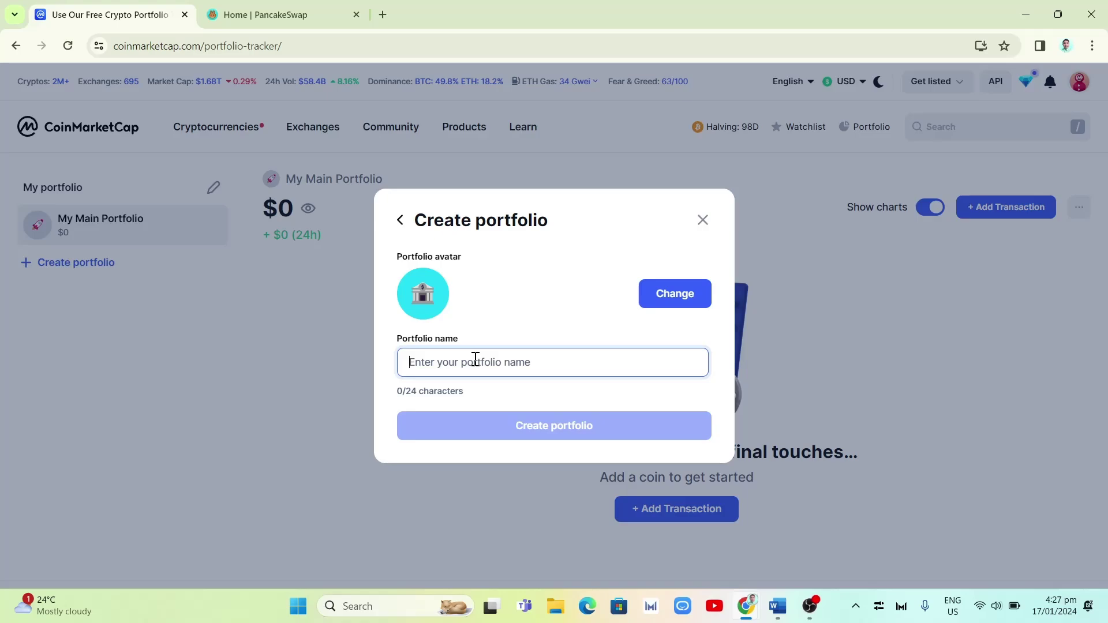
text(Simp)
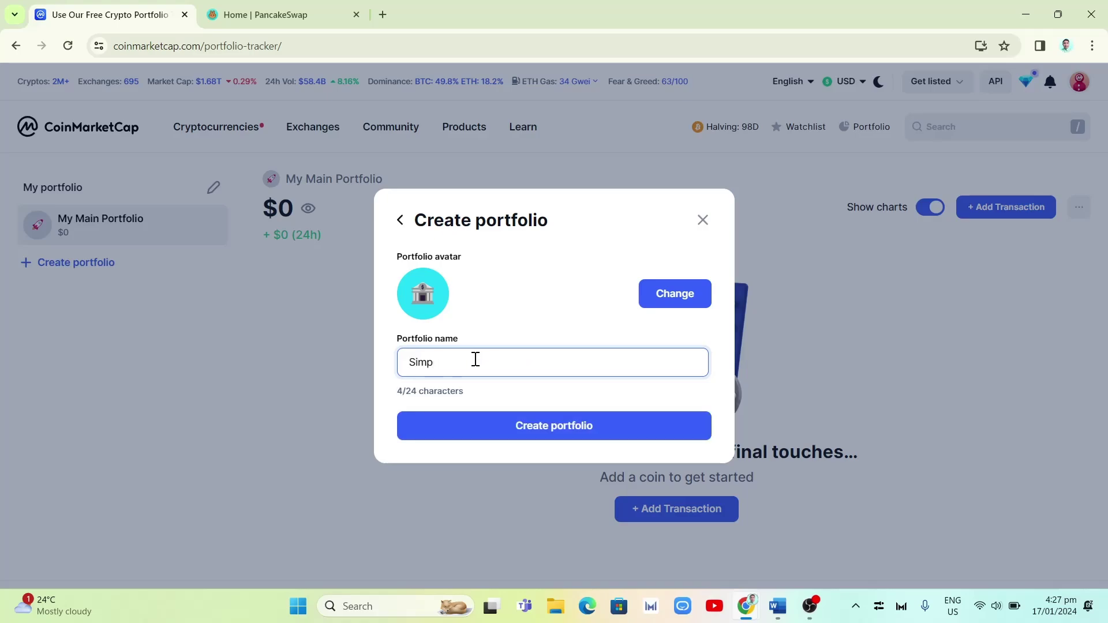
text(le Man)
click(550, 434)
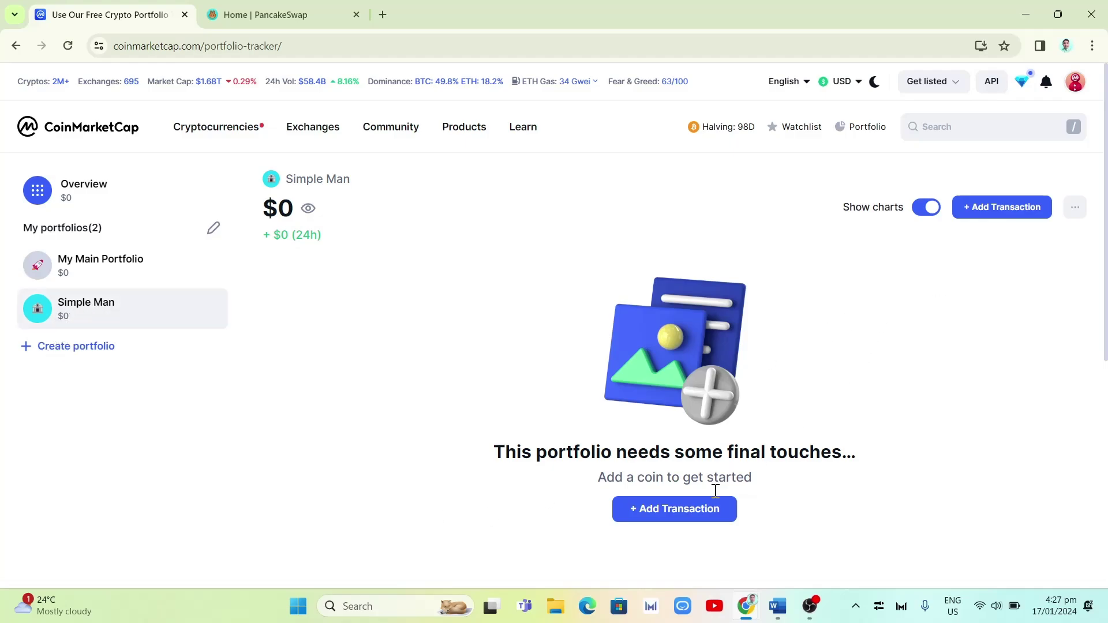
- Start a new transaction in Simple Man and choose Ethereum (ETH) as the coin
click(679, 514)
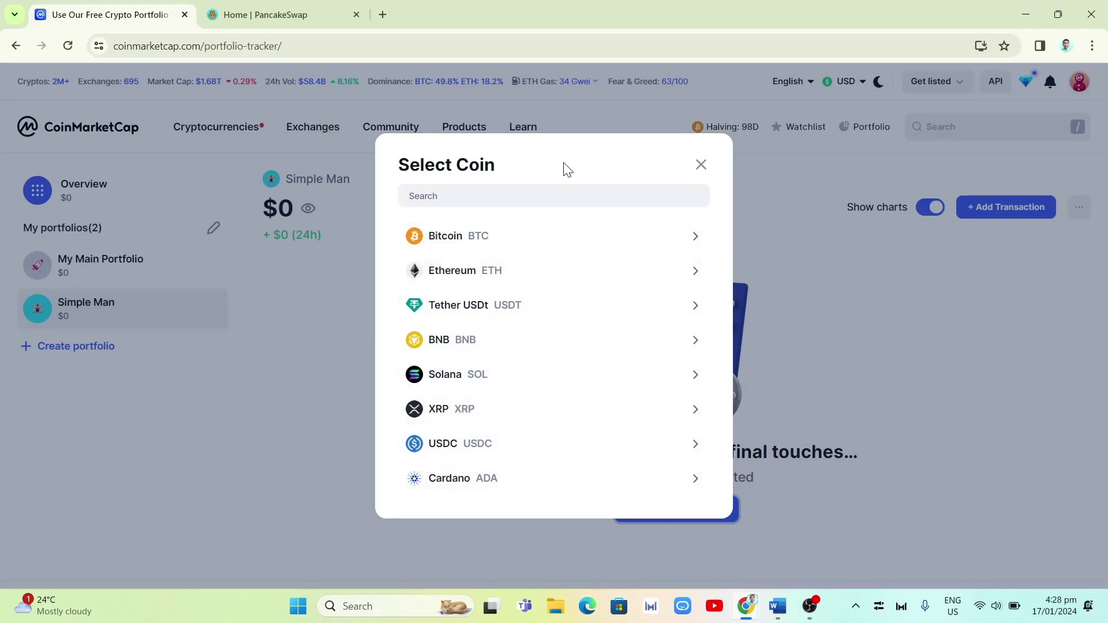
scroll(524, 441, down, 8)
scroll(524, 440, up, 8)
scroll(532, 403, down, 20)
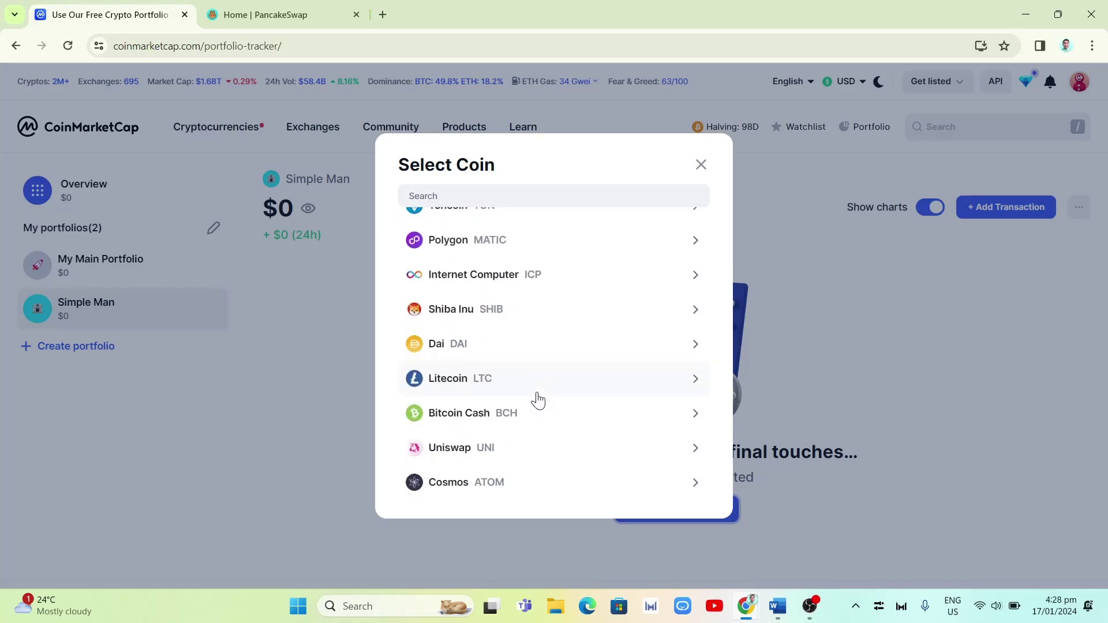
scroll(531, 402, up, 11)
scroll(528, 398, up, 8)
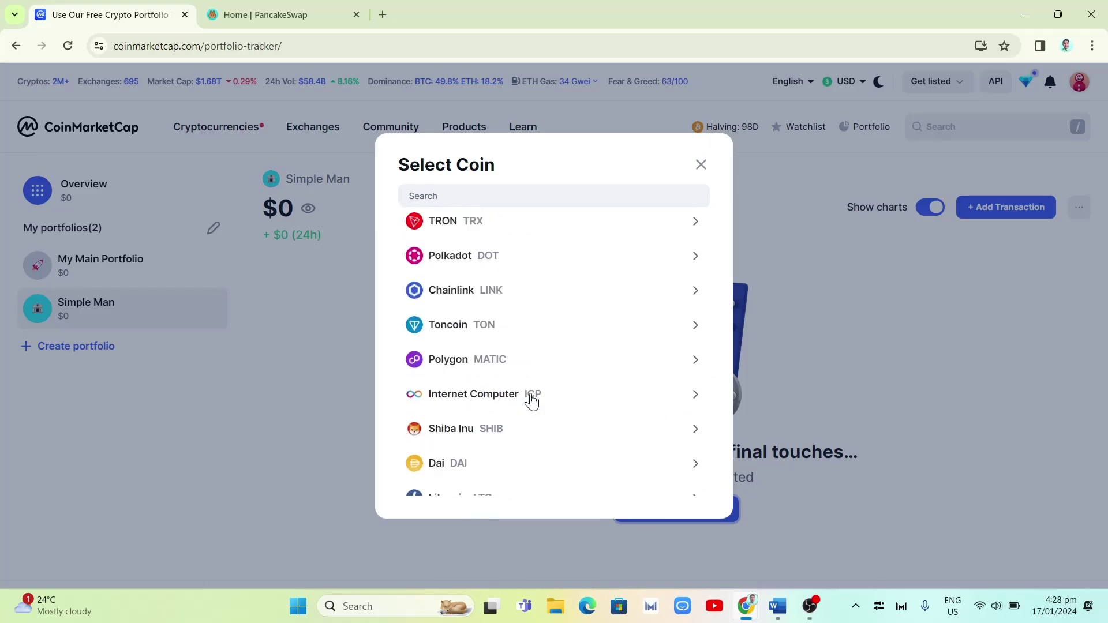
scroll(521, 397, up, 6)
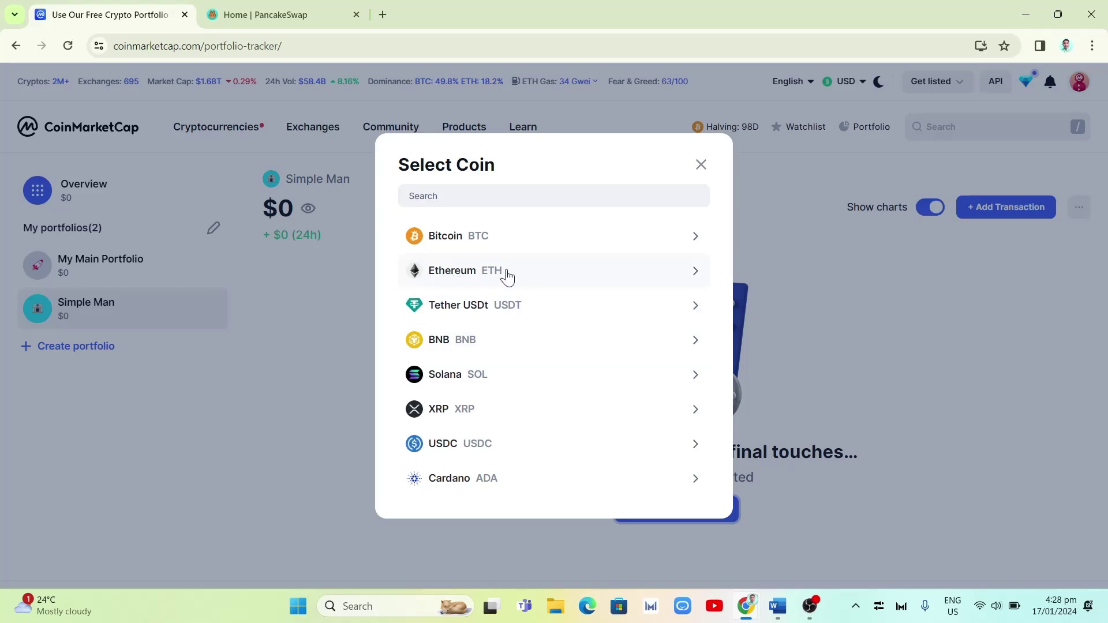
click(444, 270)
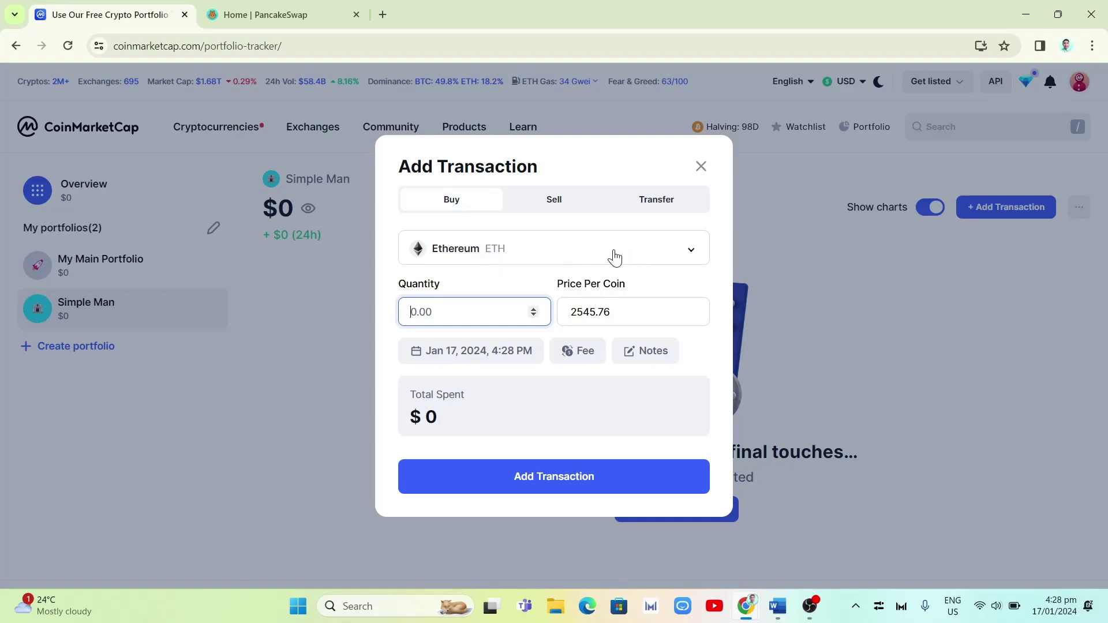
- Record a buy of 10 ETH at 2545.76 per coin in the Simple Man portfolio
click(521, 257)
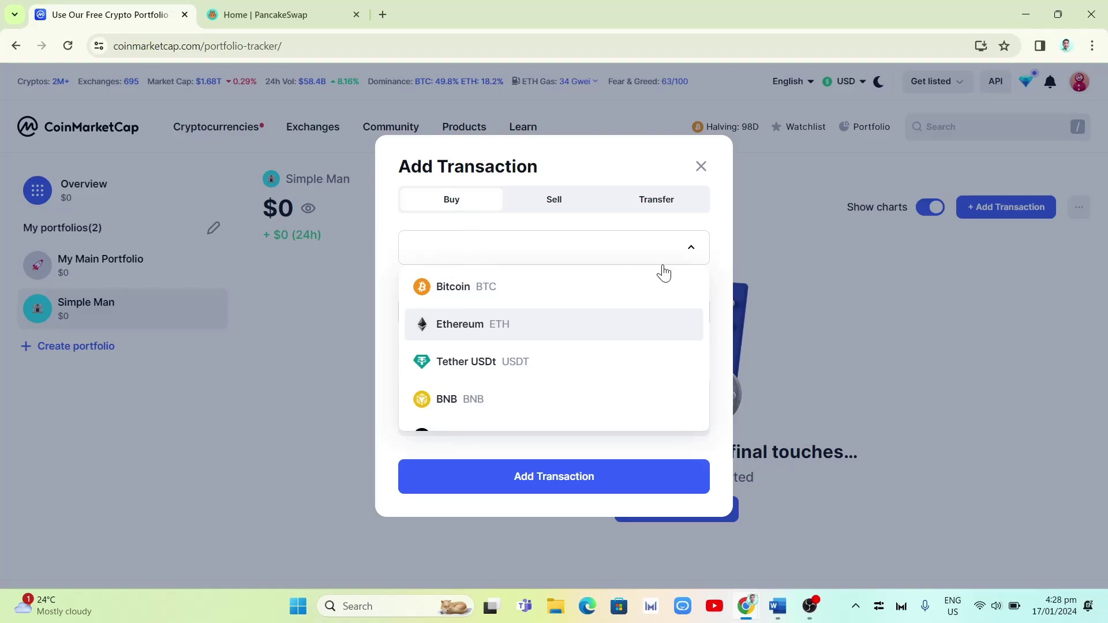
click(494, 324)
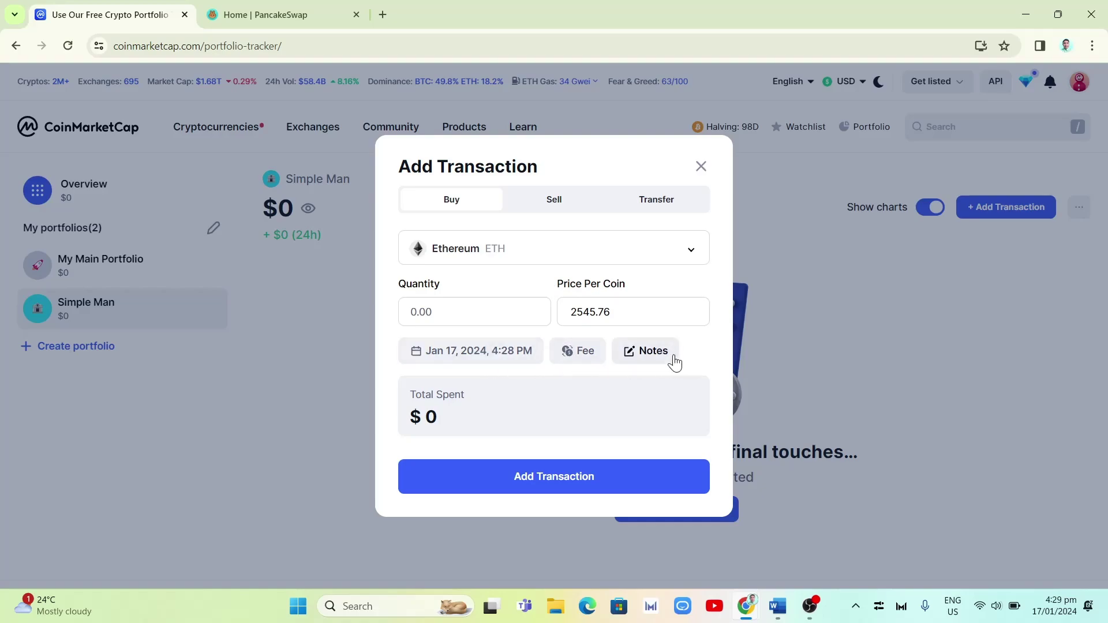
click(443, 310)
text(10)
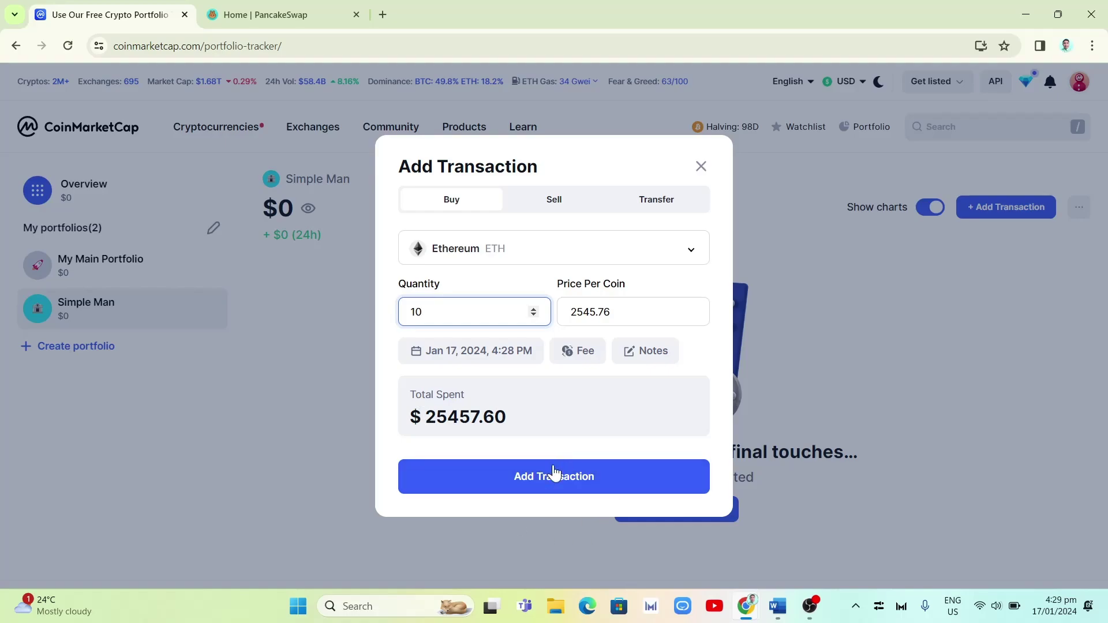
click(577, 495)
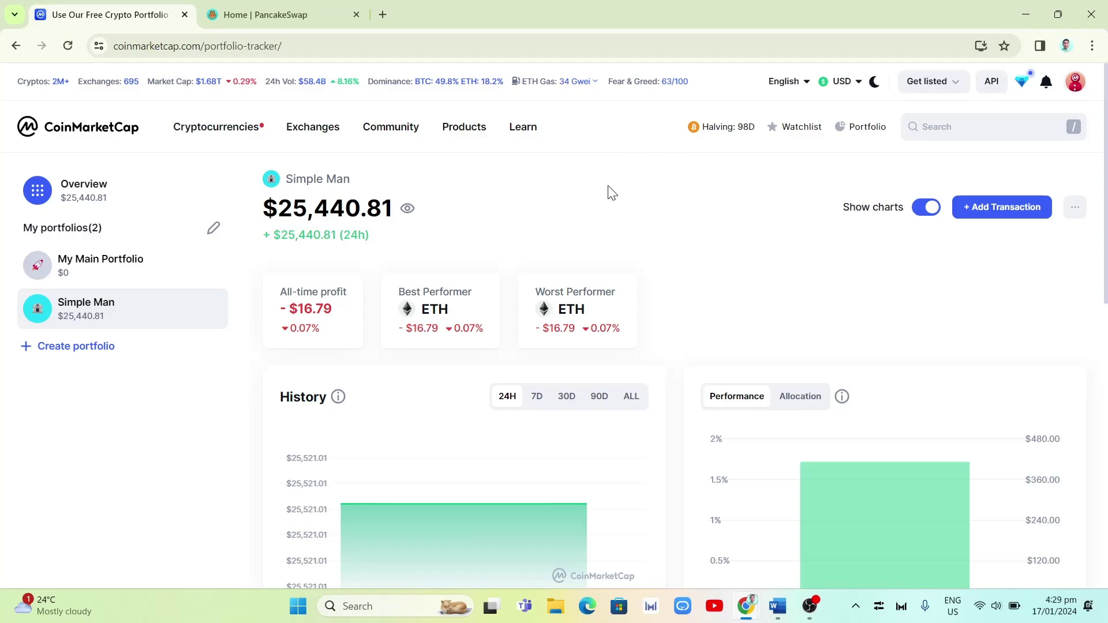
- Browse the Exchanges, Community, Learn and Cryptocurrencies menus in the top navigation bar
mouse_move(275, 134)
mouse_move(179, 132)
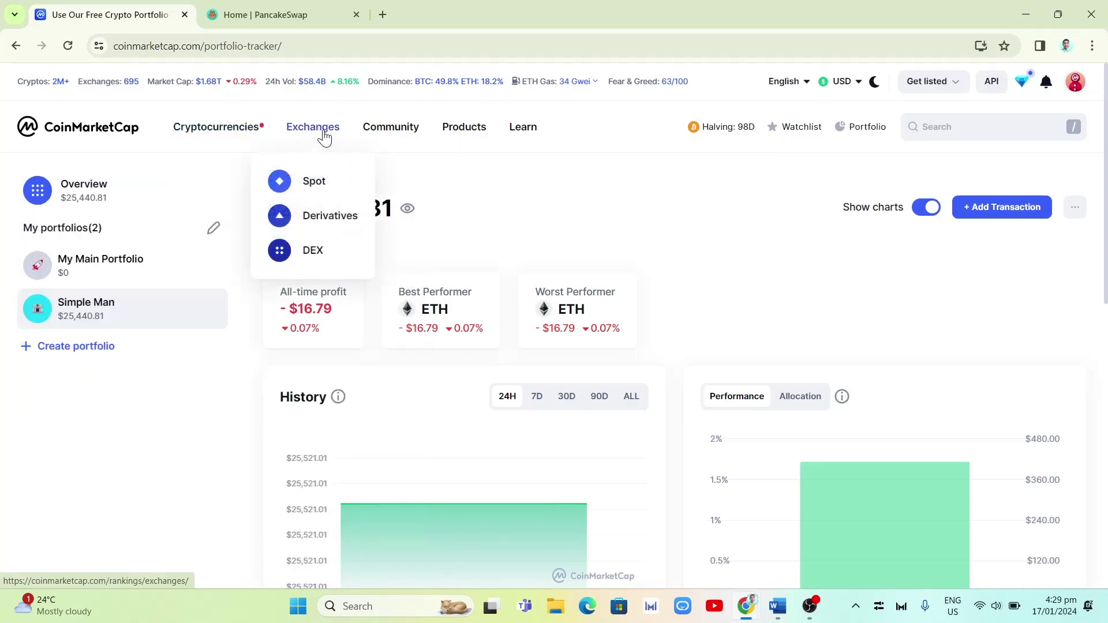
mouse_move(388, 135)
mouse_move(527, 136)
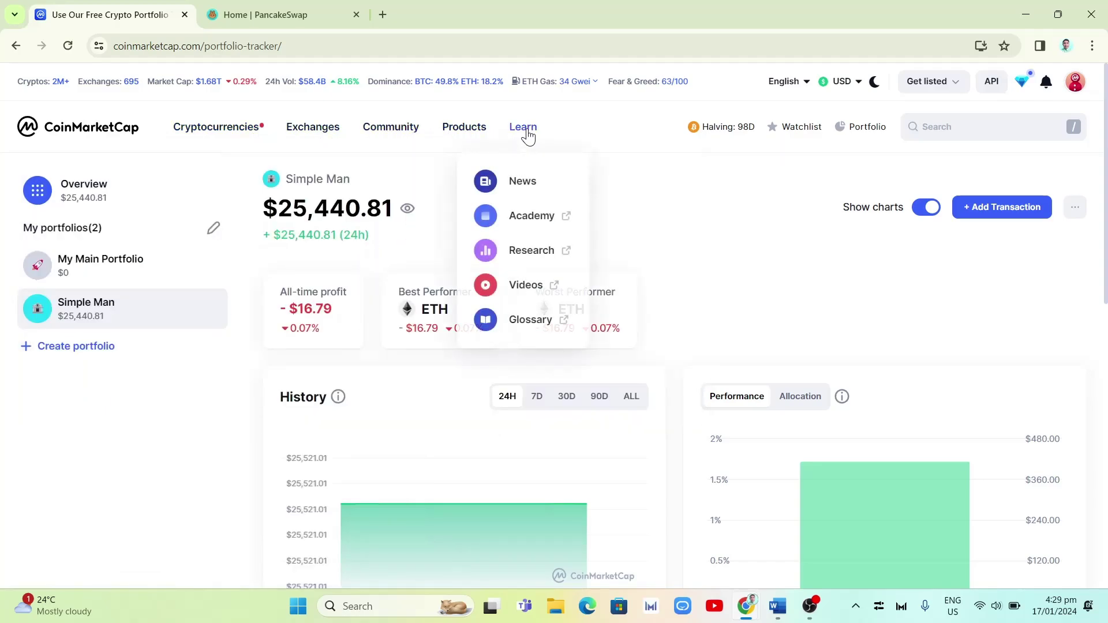
mouse_move(240, 140)
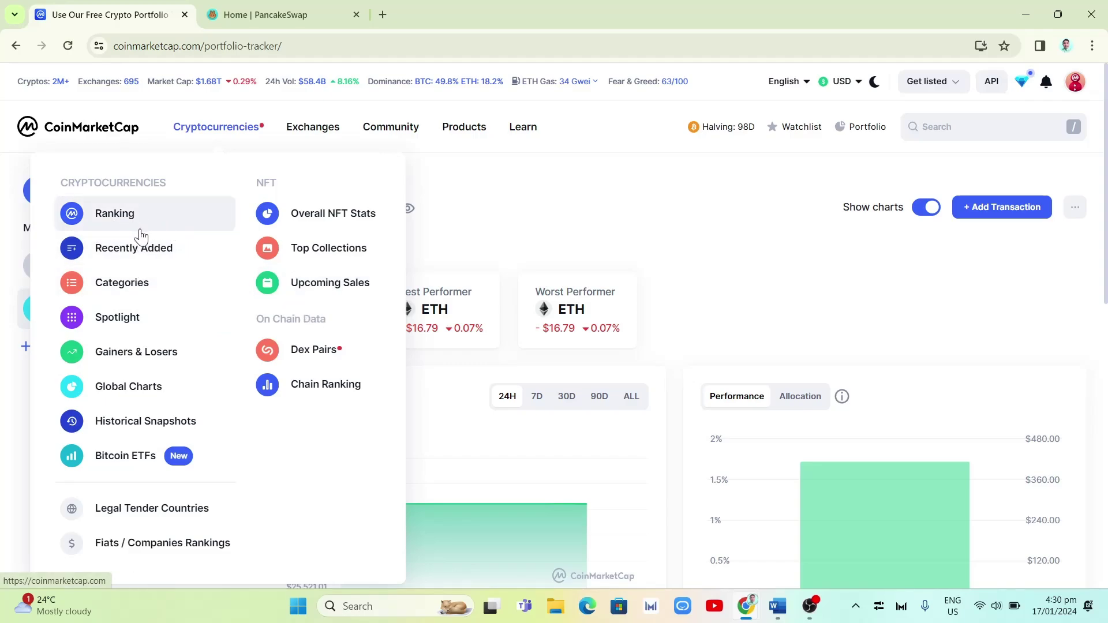
- Show the cryptocurrency rankings table, led by Bitcoin at $42,696.34 and Ethereum at $2,544.40
click(115, 214)
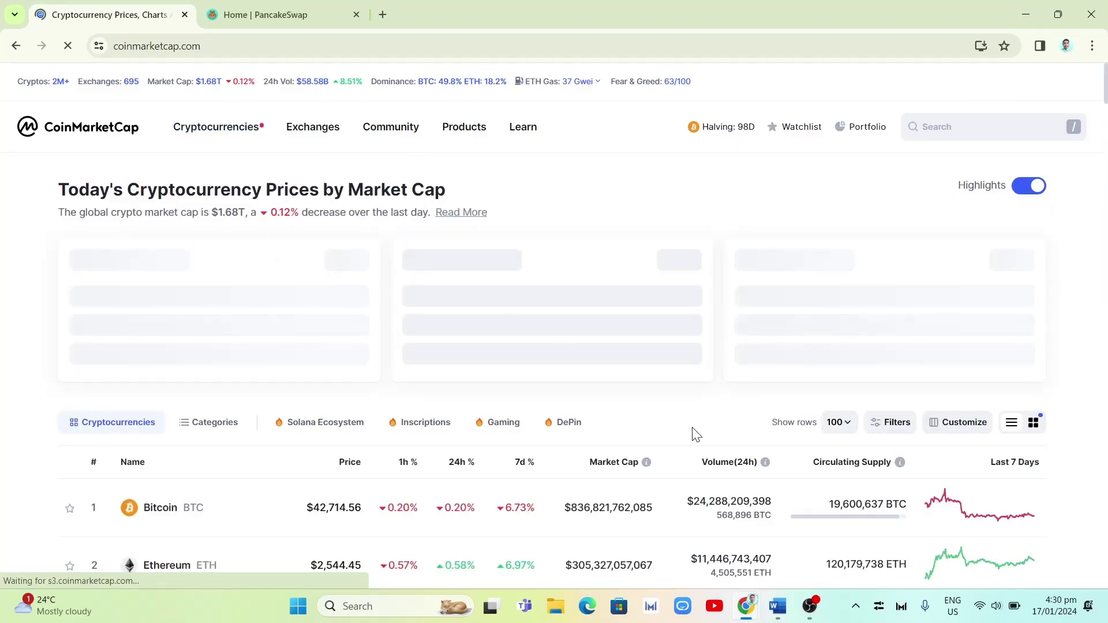
scroll(500, 321, down, 4)
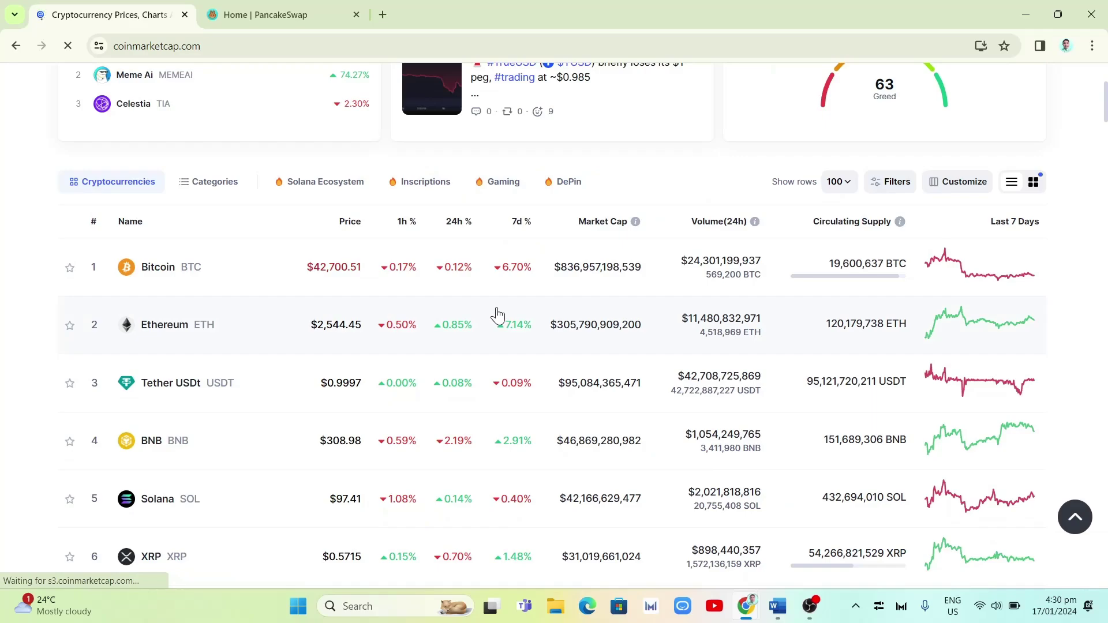
scroll(495, 313, down, 2)
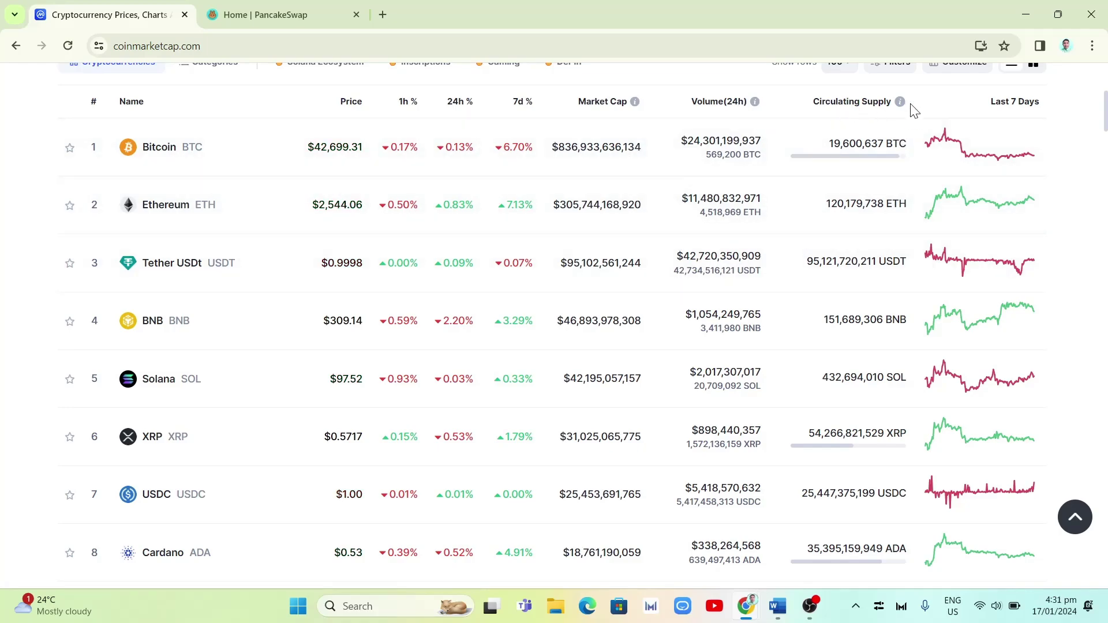
mouse_move(869, 118)
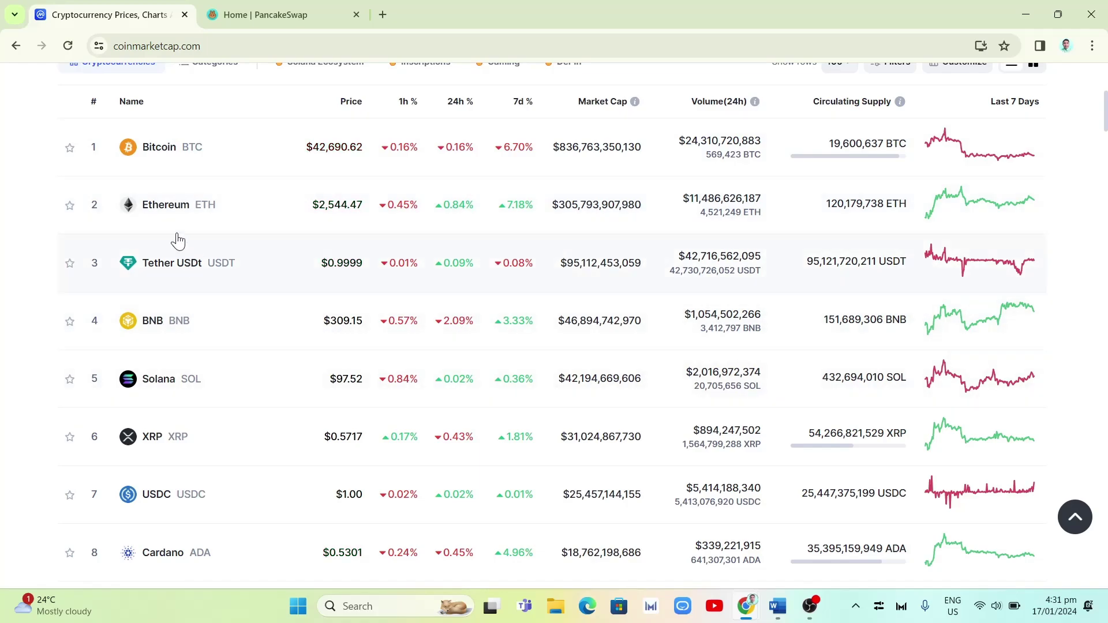
- Open the Ethereum page to view its 1-day chart with ETH at $2,543.25
click(212, 221)
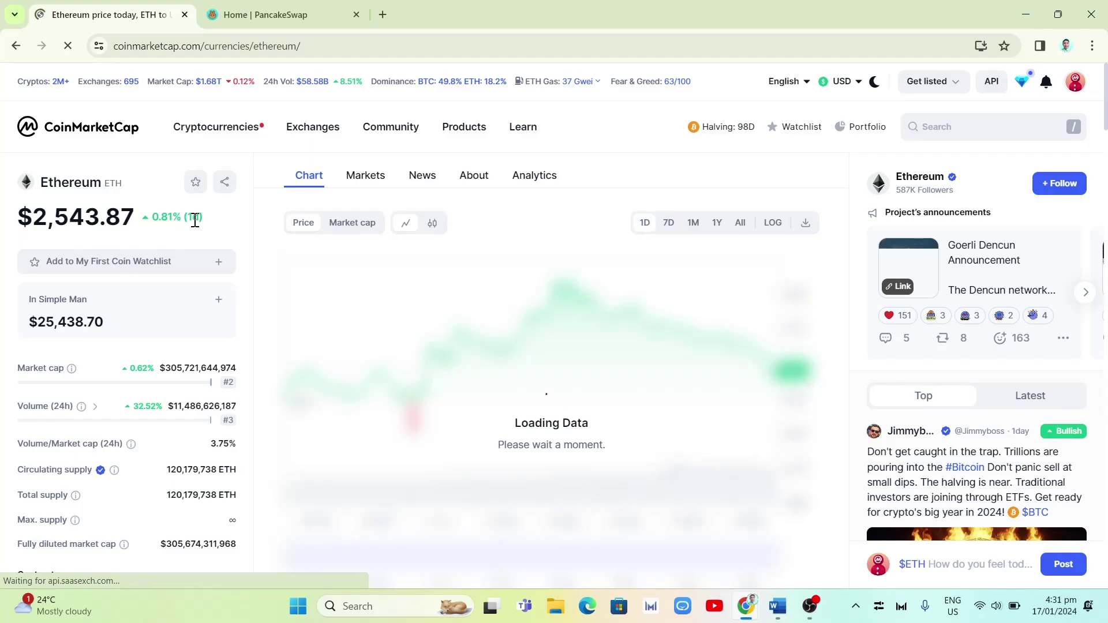
scroll(162, 387, down, 4)
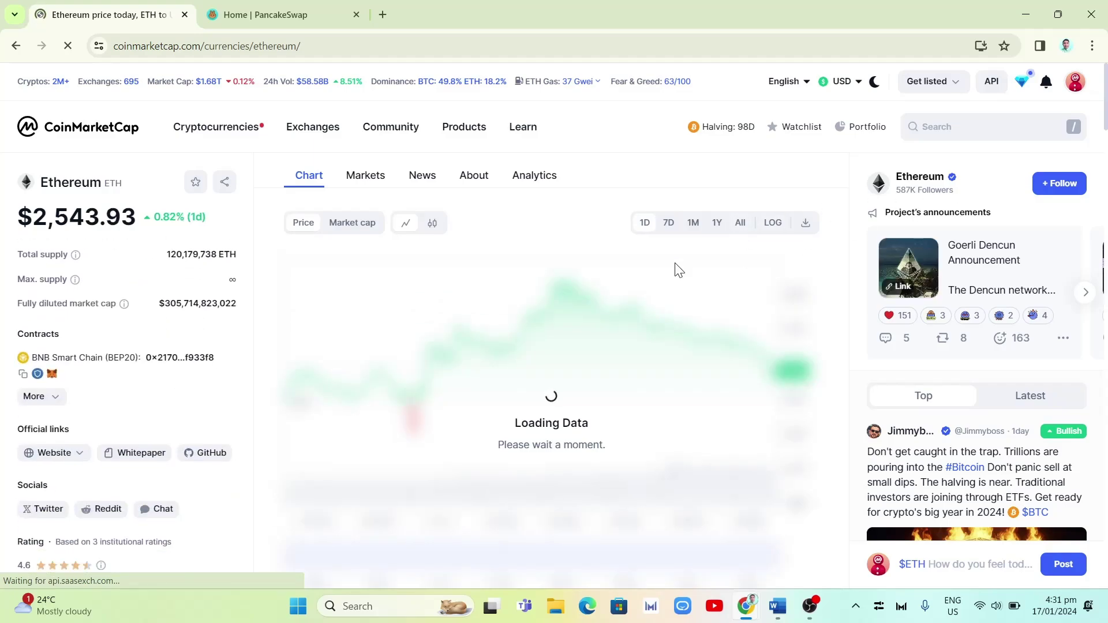
scroll(156, 415, down, 4)
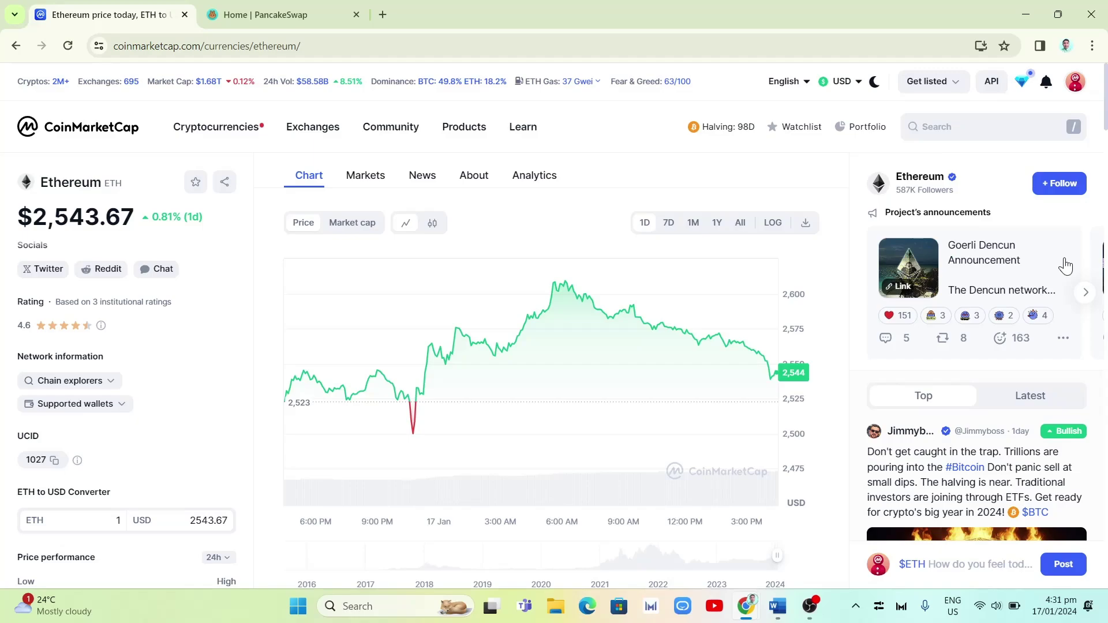
scroll(1075, 382, down, 3)
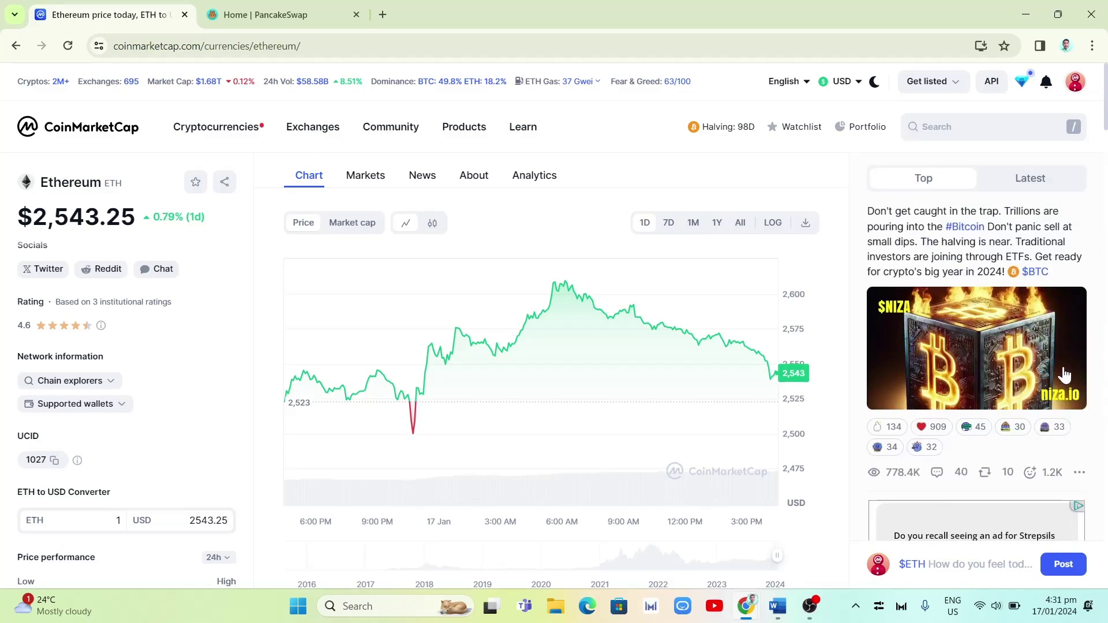
scroll(1065, 375, up, 3)
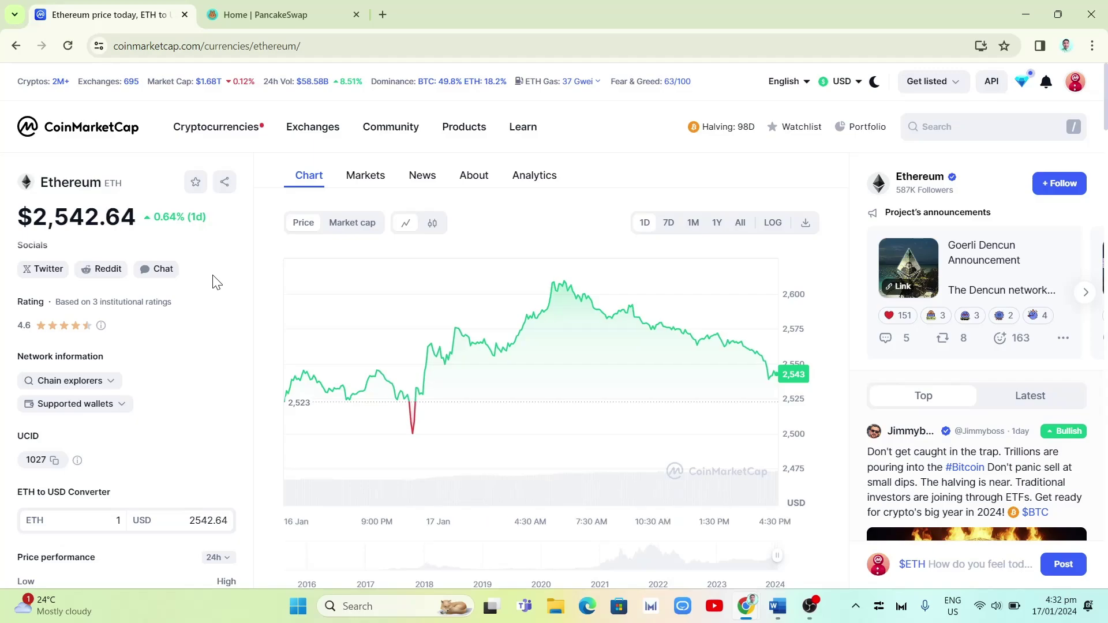
click(289, 14)
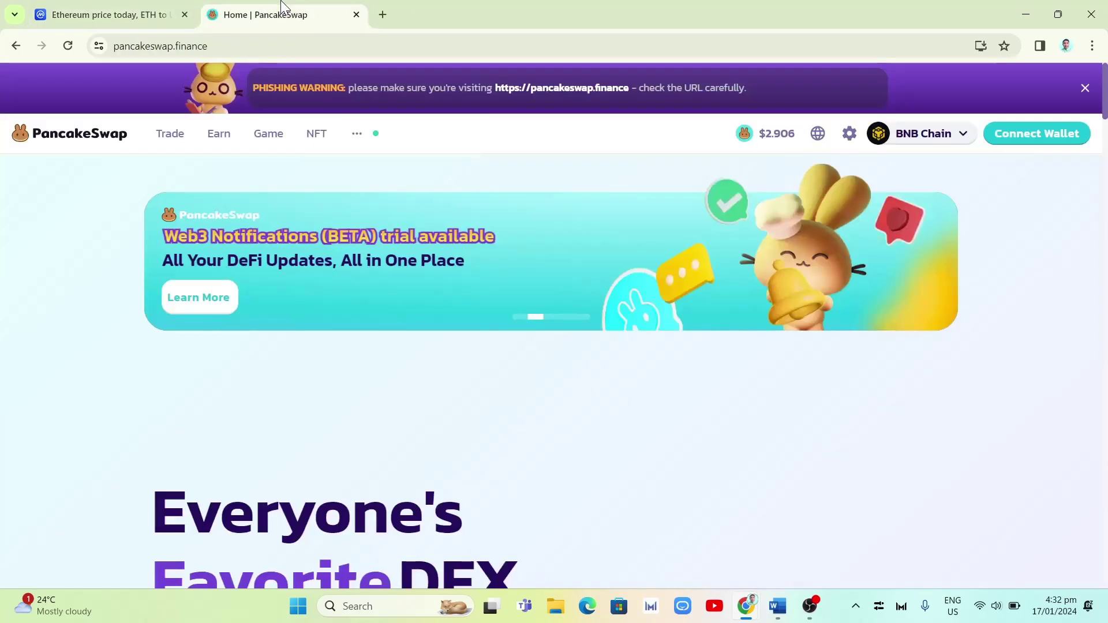
click(277, 46)
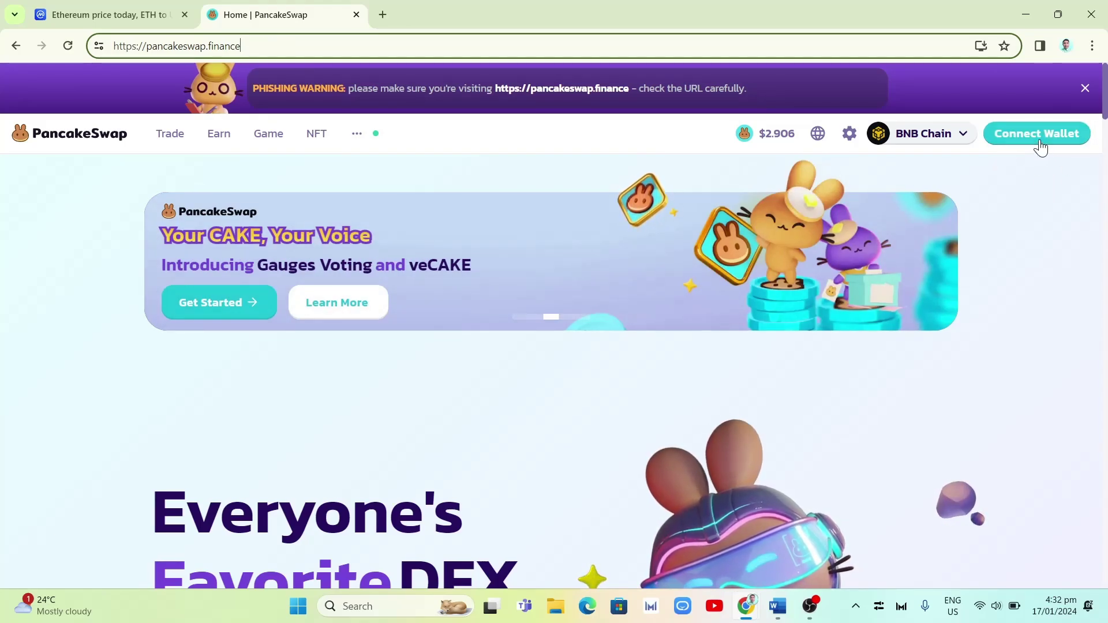
mouse_move(895, 145)
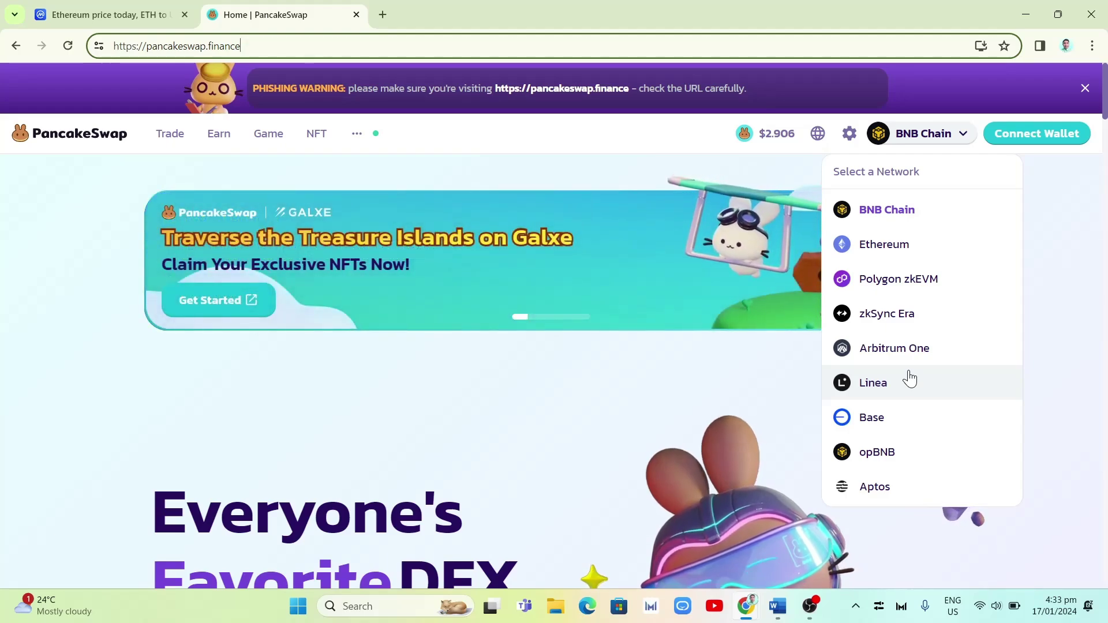
click(86, 15)
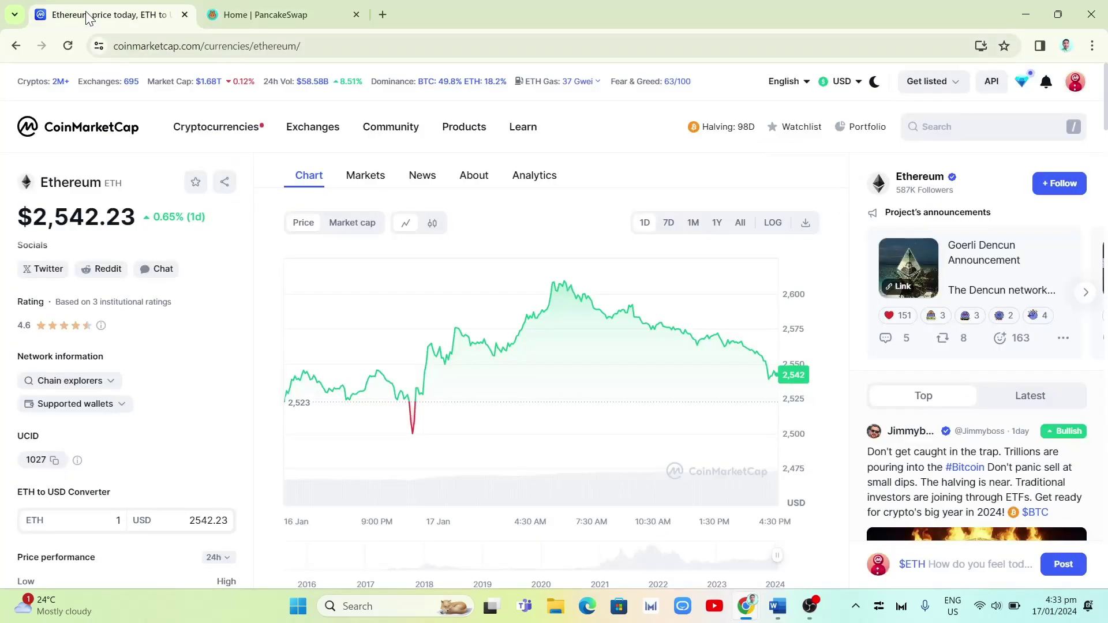
- Copy the BNB Smart Chain (BEP20) address under Contracts, then go back to the PancakeSwap tab
mouse_move(217, 127)
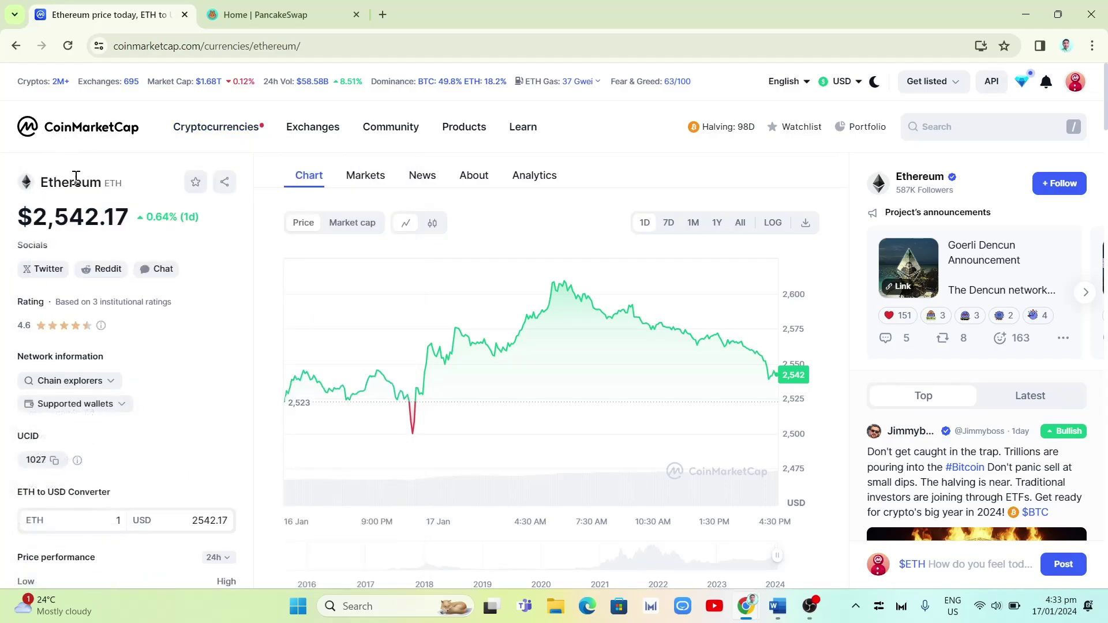
scroll(153, 330, down, 4)
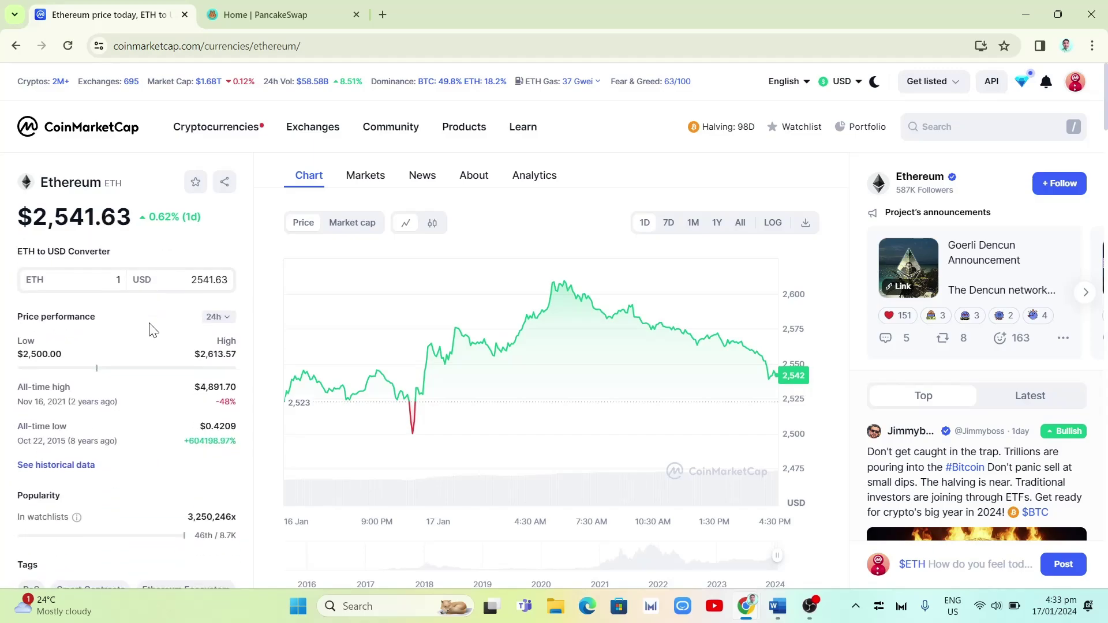
scroll(149, 391, down, 1)
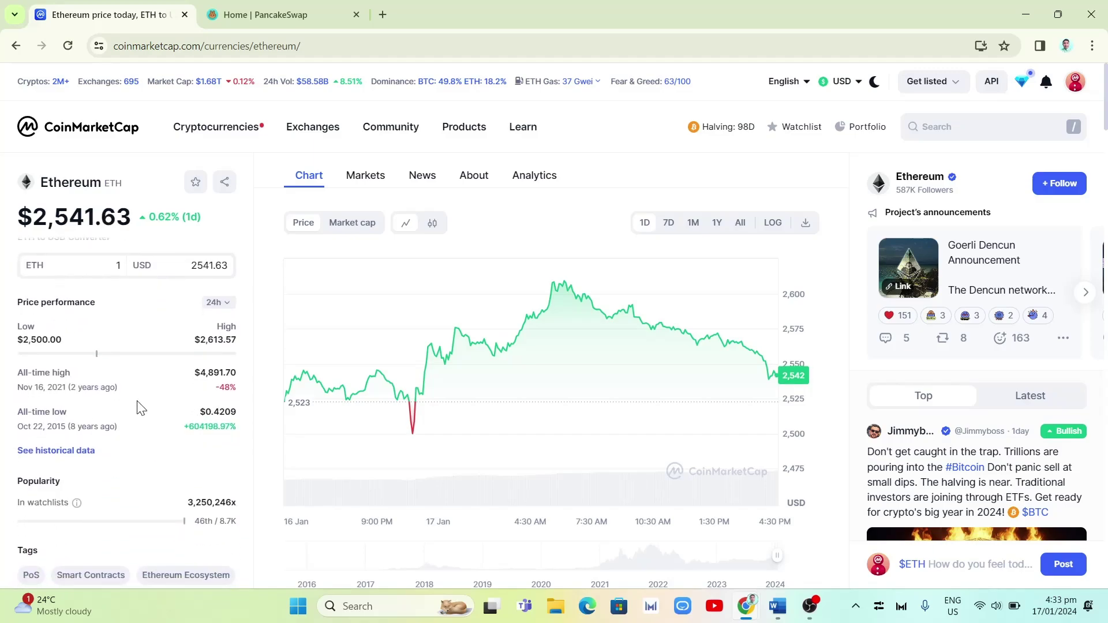
scroll(142, 408, up, 6)
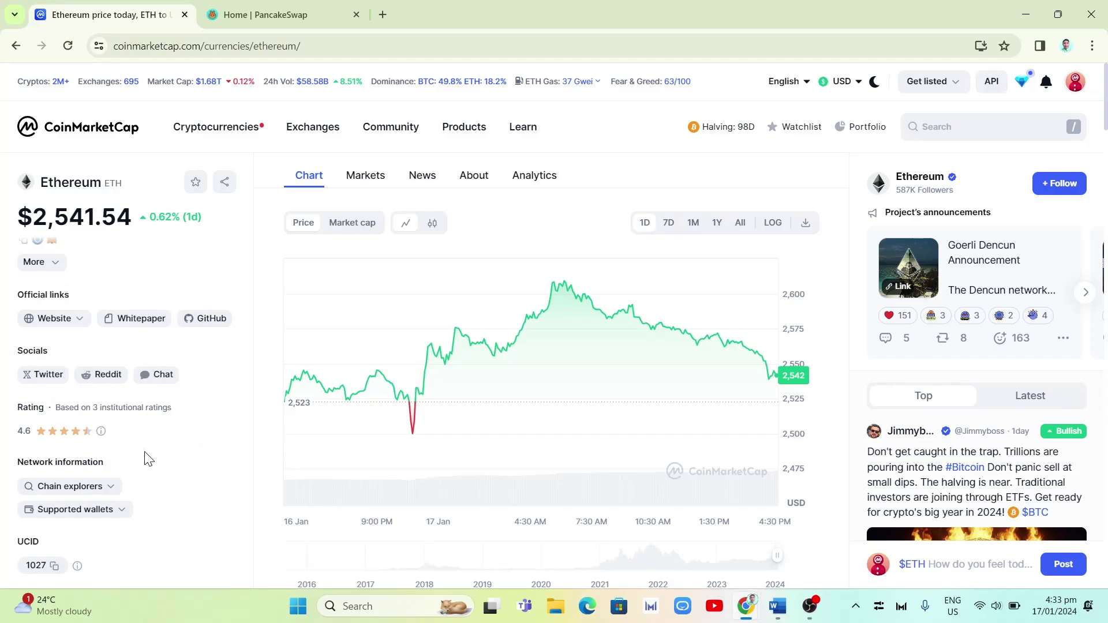
scroll(151, 443, up, 4)
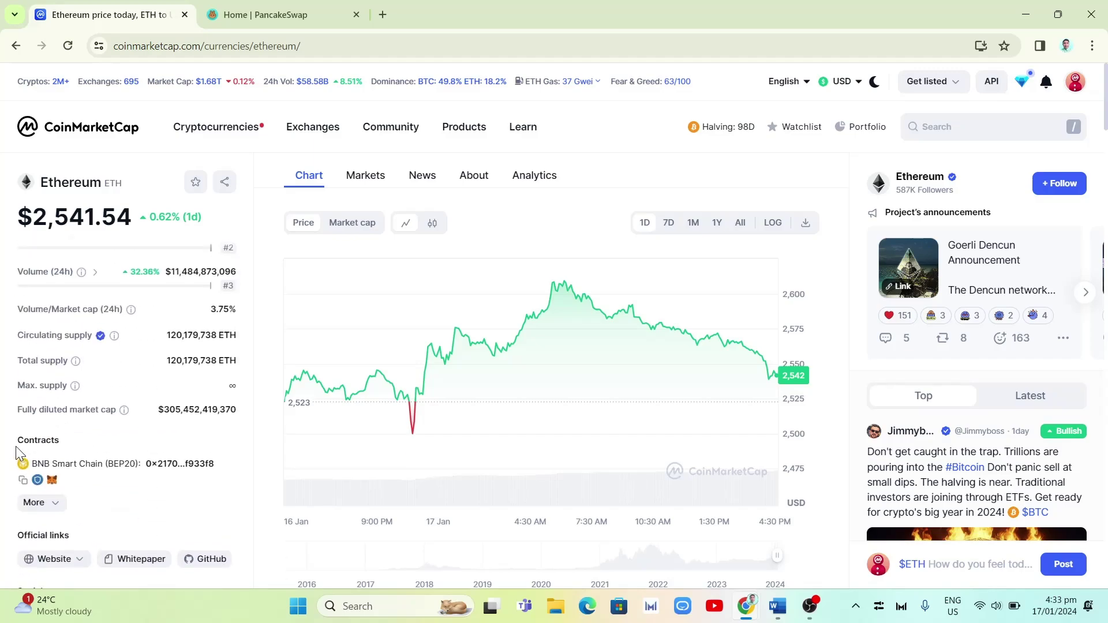
drag(20, 441, 71, 446)
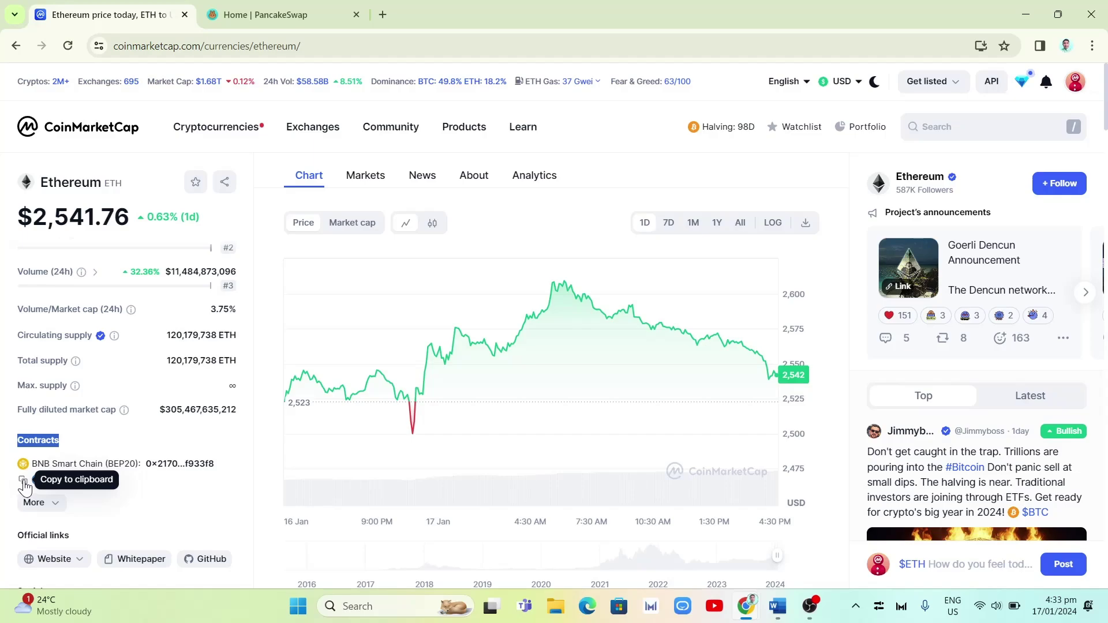
click(23, 482)
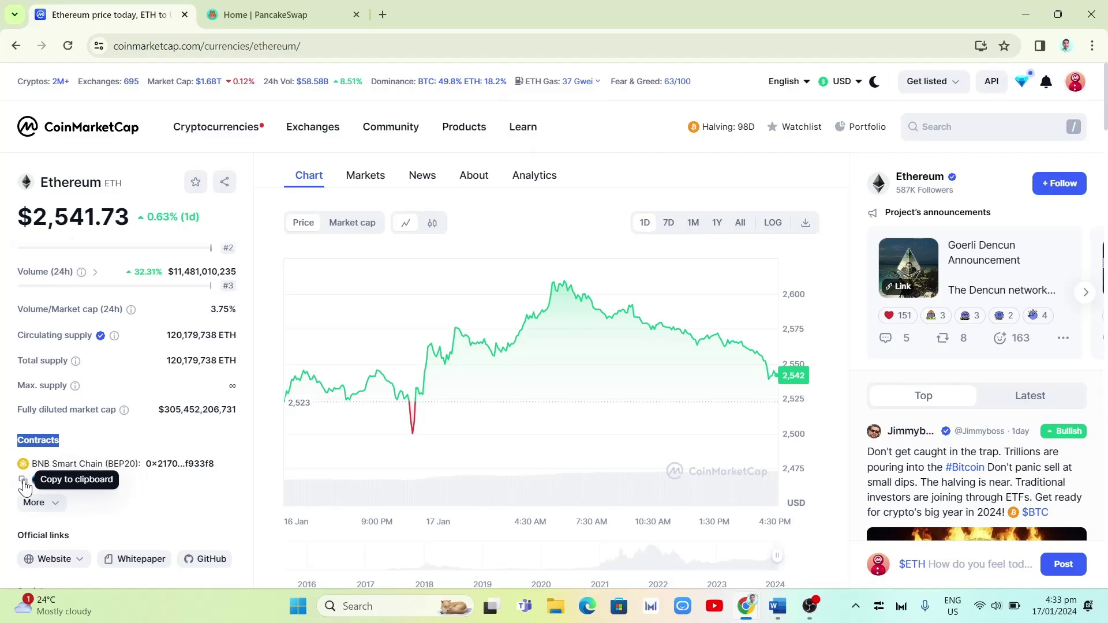
click(273, 9)
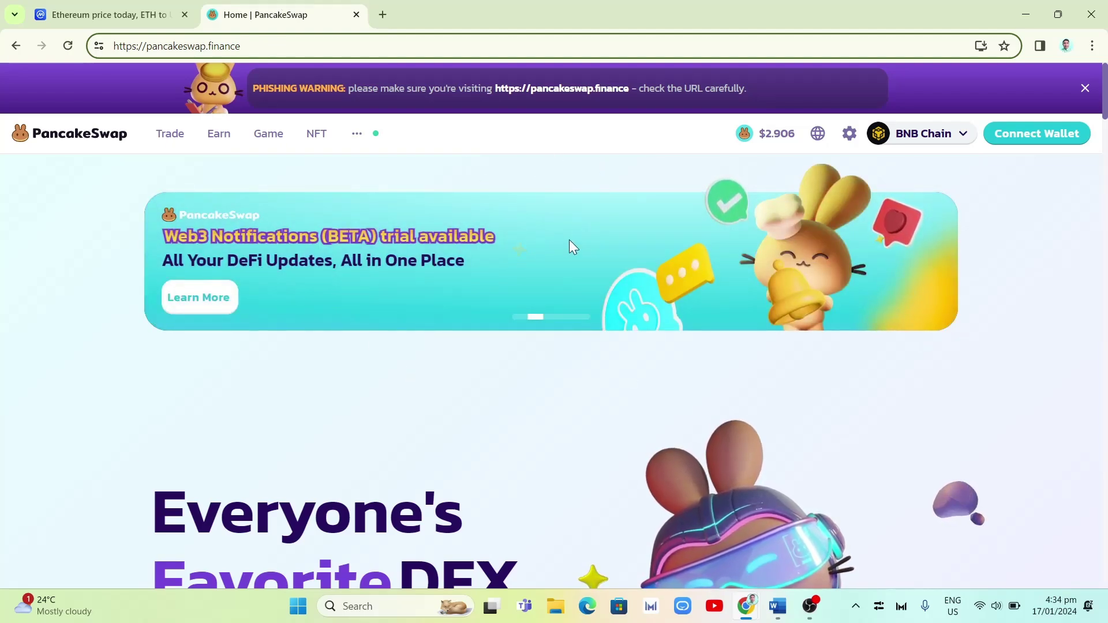
- On the Swap page, paste the copied contract address into token search and choose ETH
mouse_move(163, 139)
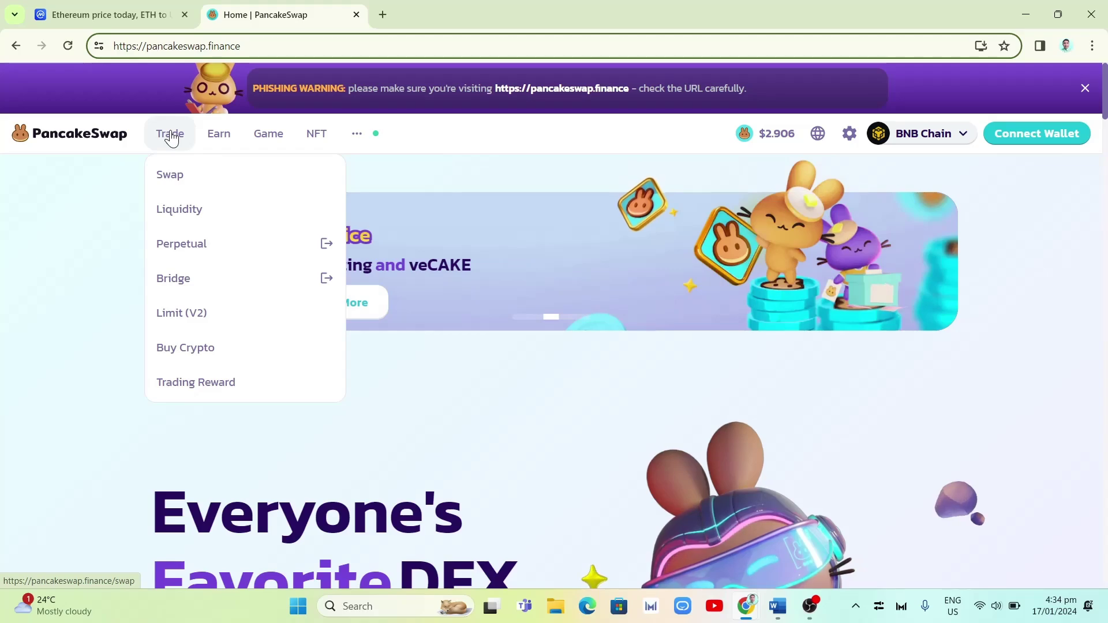
click(180, 176)
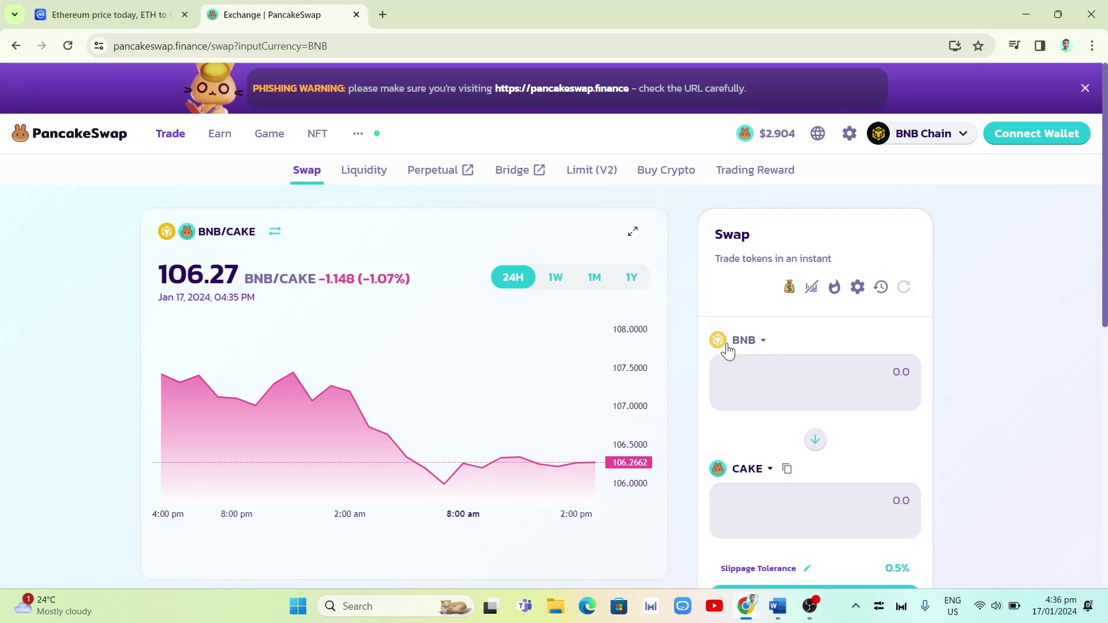
click(726, 341)
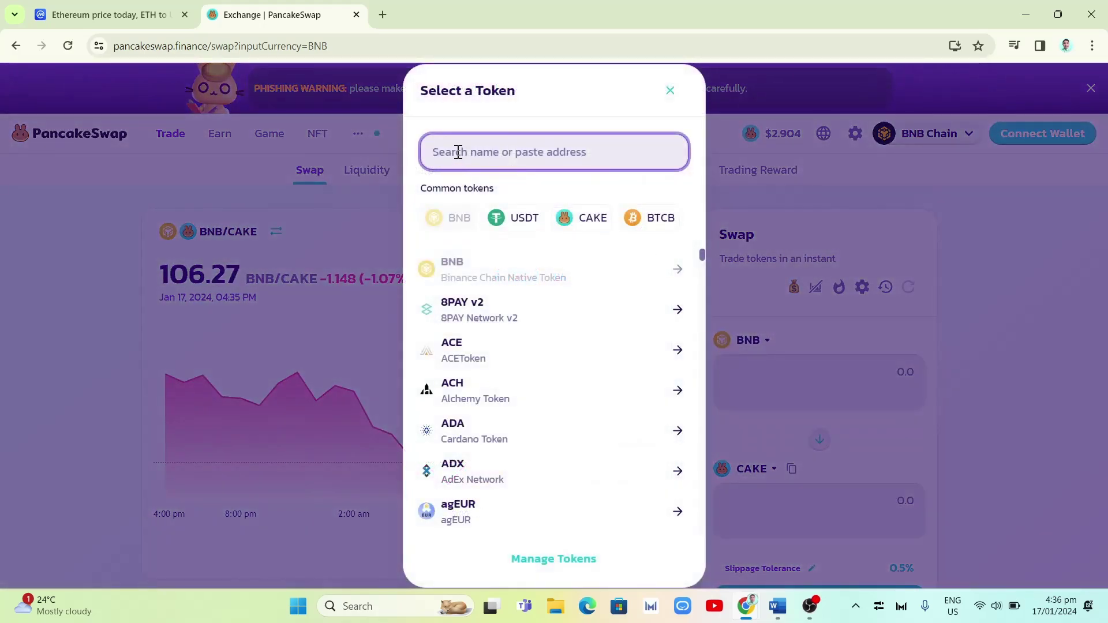
right_click(458, 151)
click(508, 292)
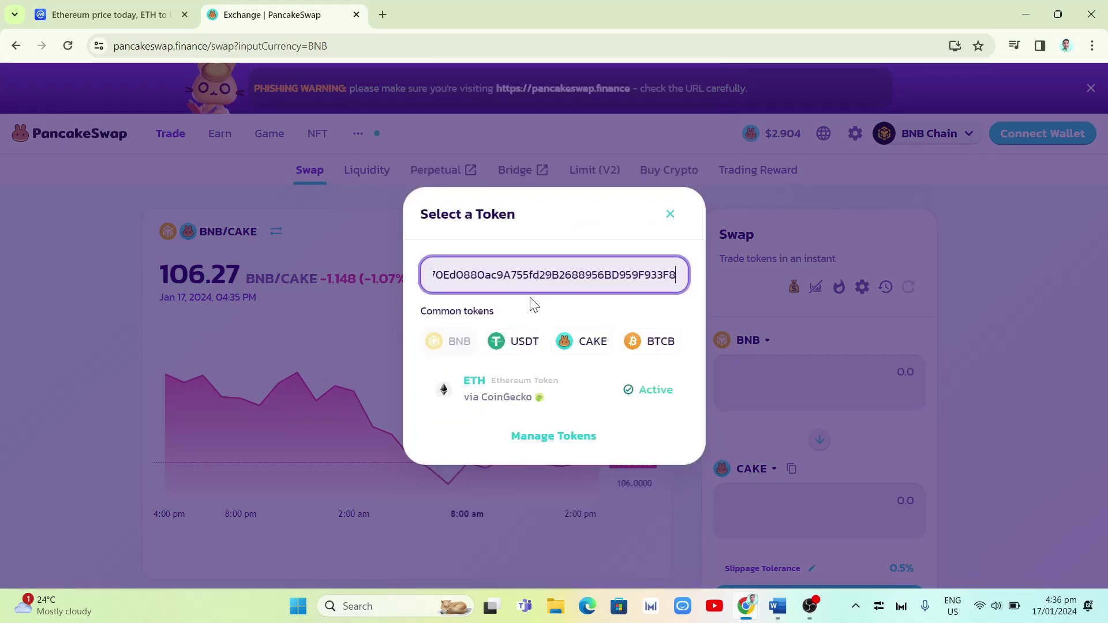
click(502, 396)
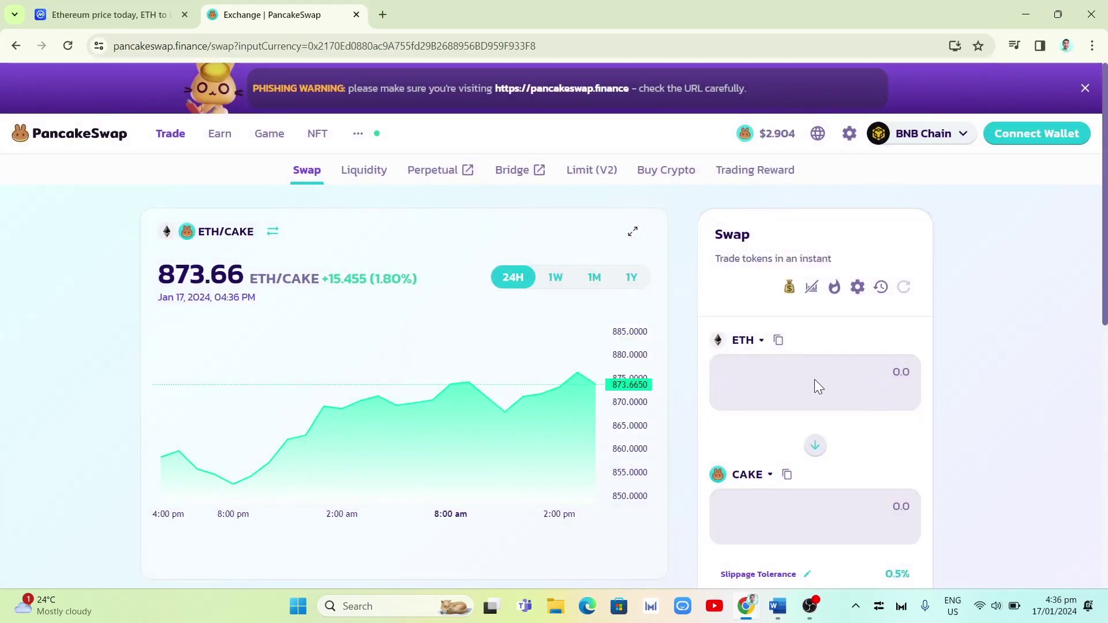
- Open the Connect Wallet dialog from below the ETH/CAKE swap panel
scroll(808, 447, down, 6)
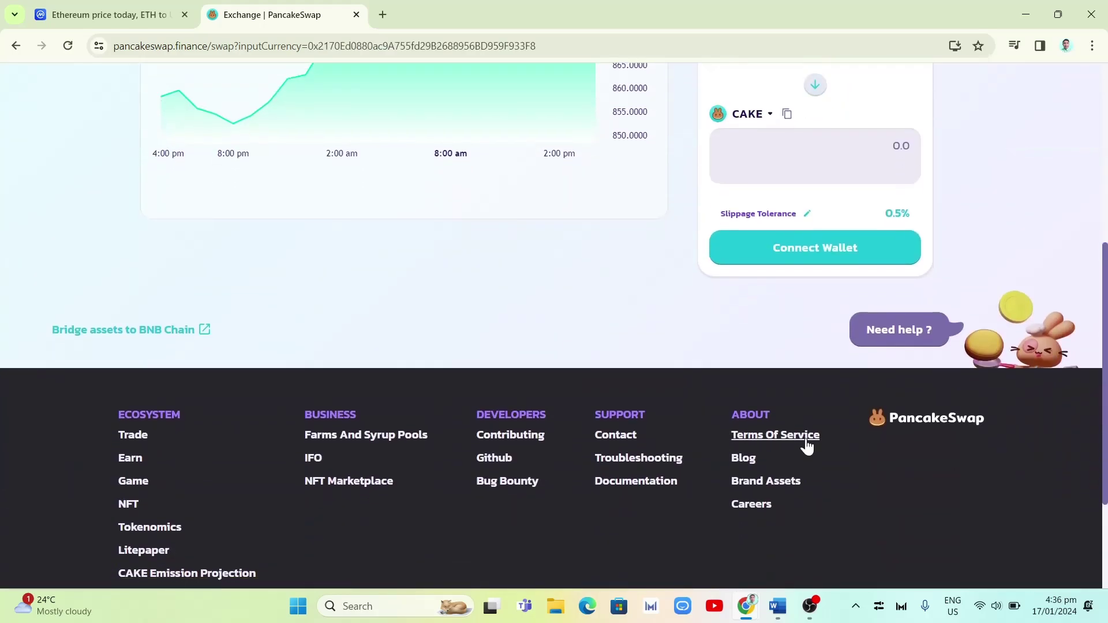
scroll(807, 445, up, 2)
scroll(805, 445, up, 5)
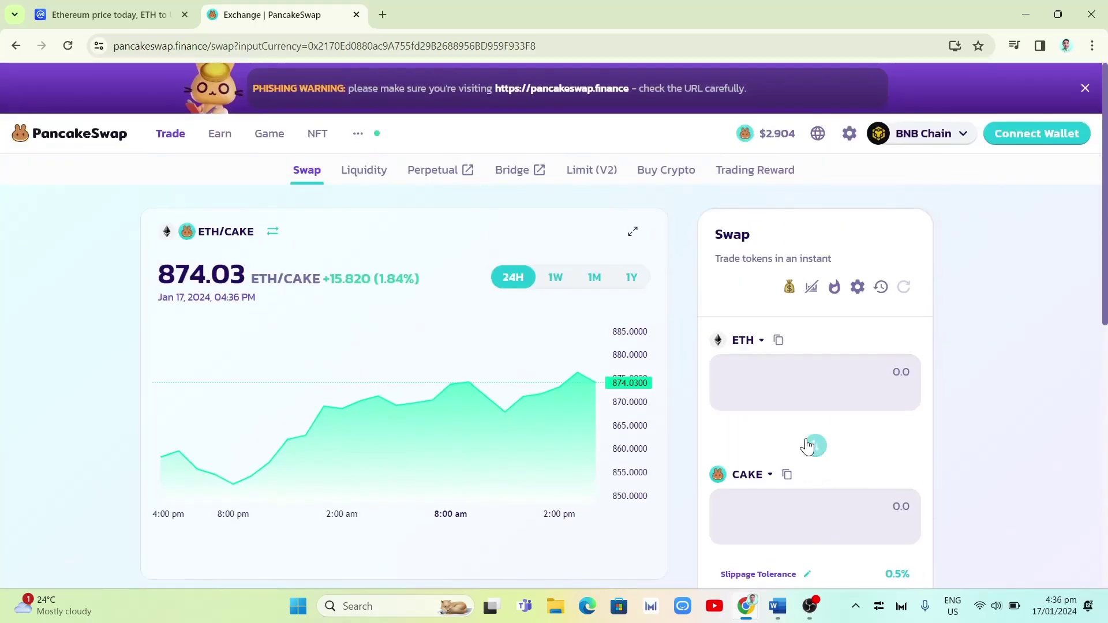
scroll(806, 445, down, 4)
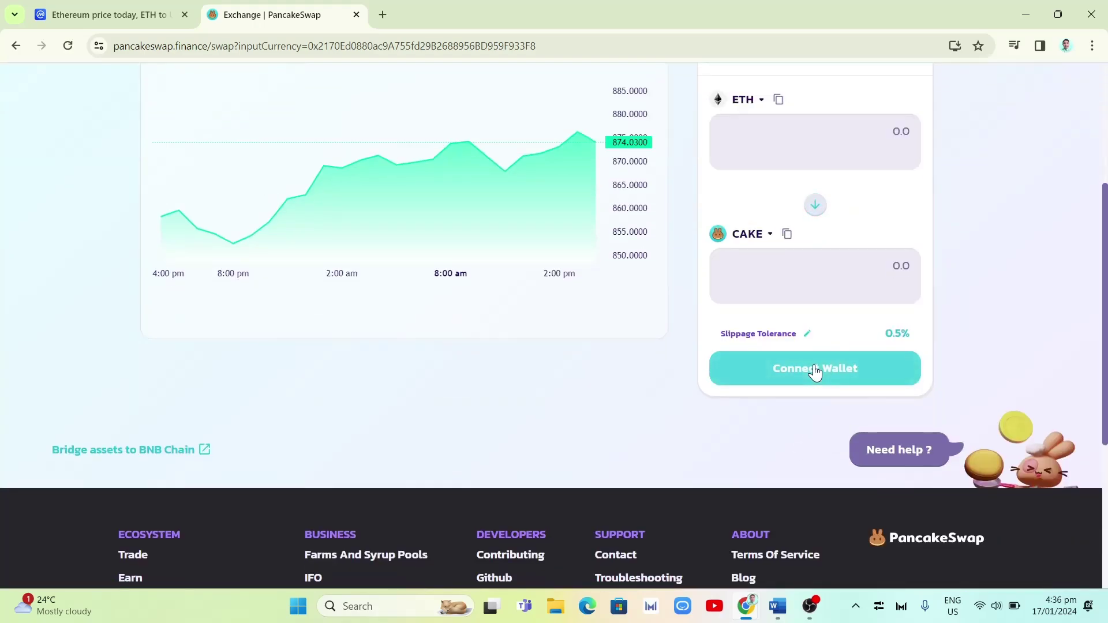
click(827, 369)
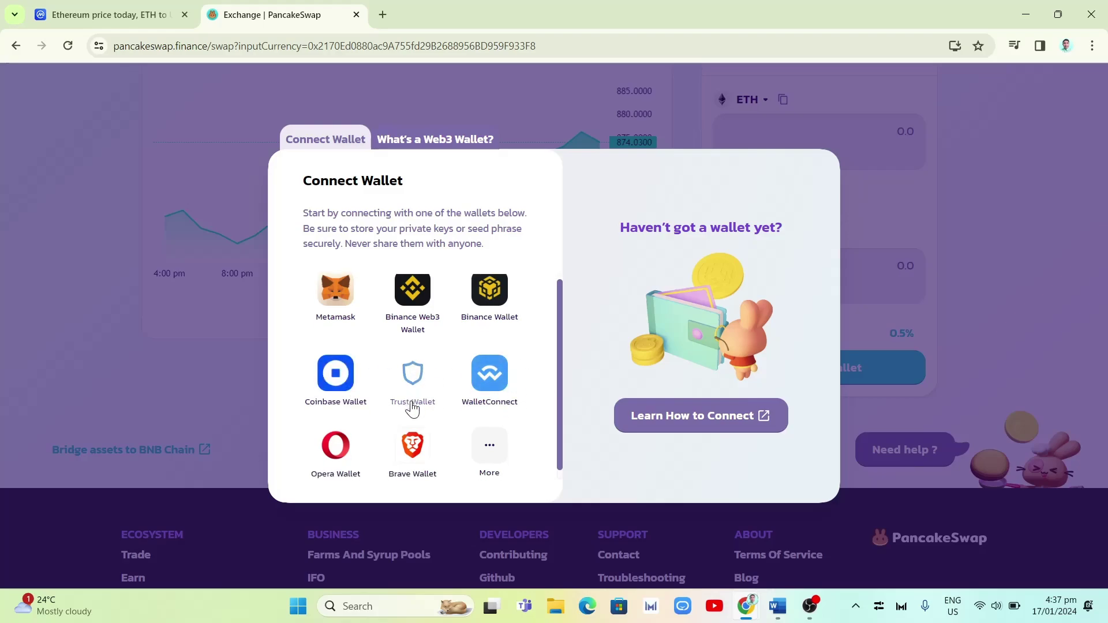
- Expand the Connect Wallet list and browse it from Metamask down to Ledger
scroll(414, 404, down, 1)
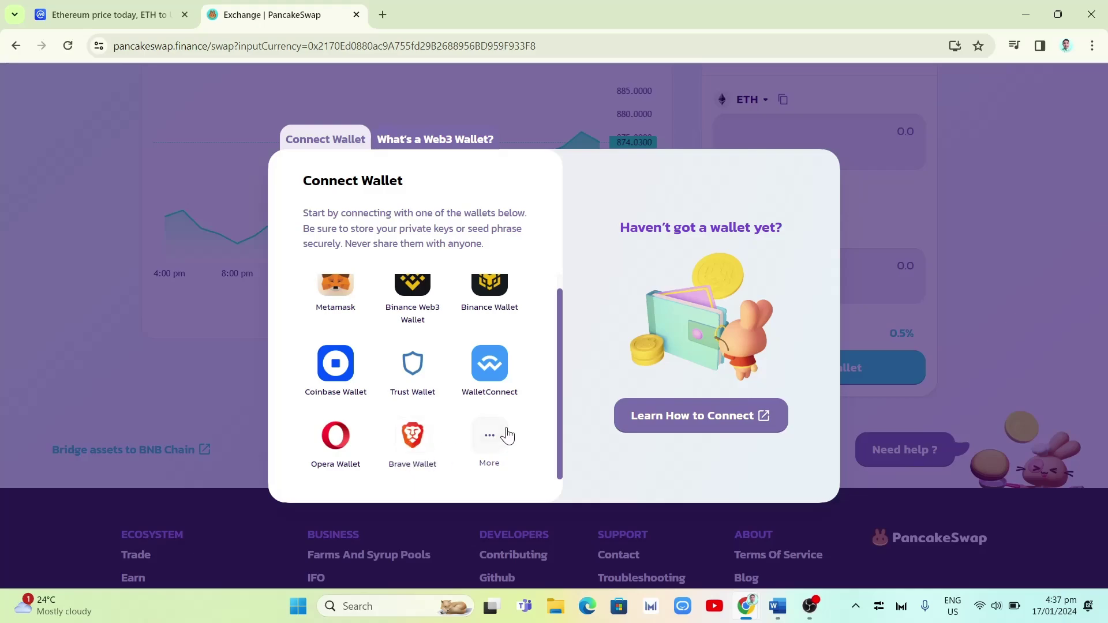
click(491, 443)
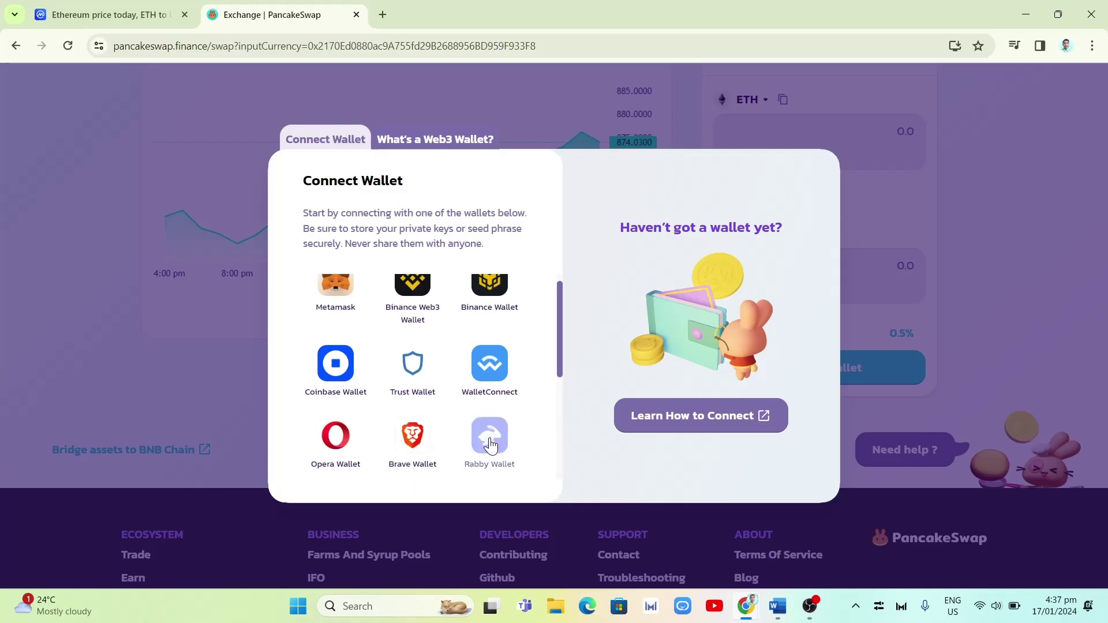
scroll(522, 383, down, 2)
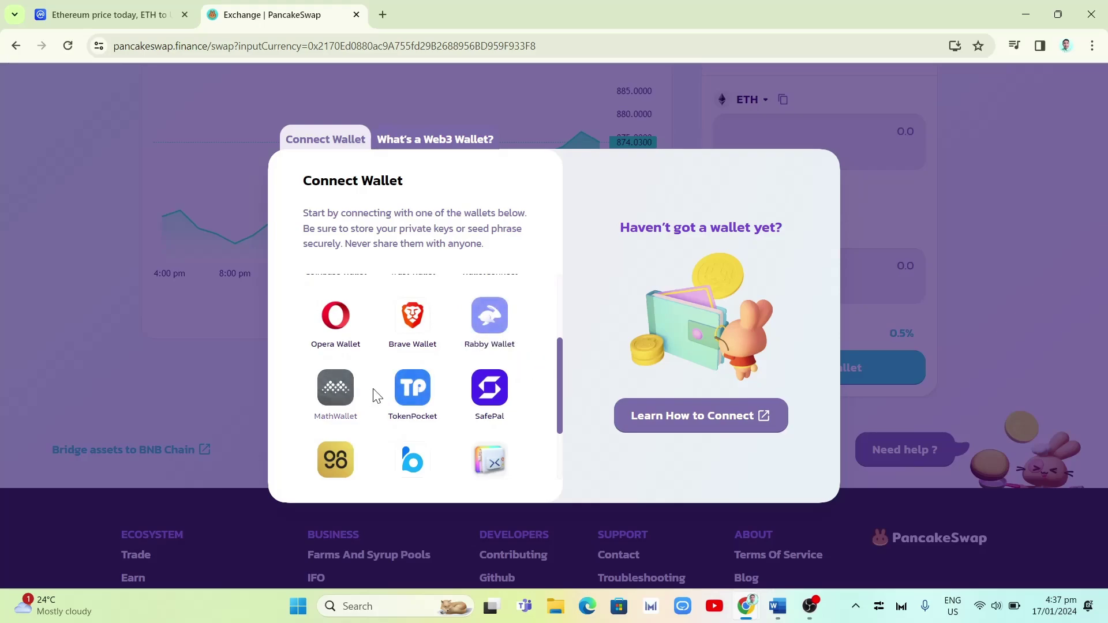
scroll(480, 408, down, 2)
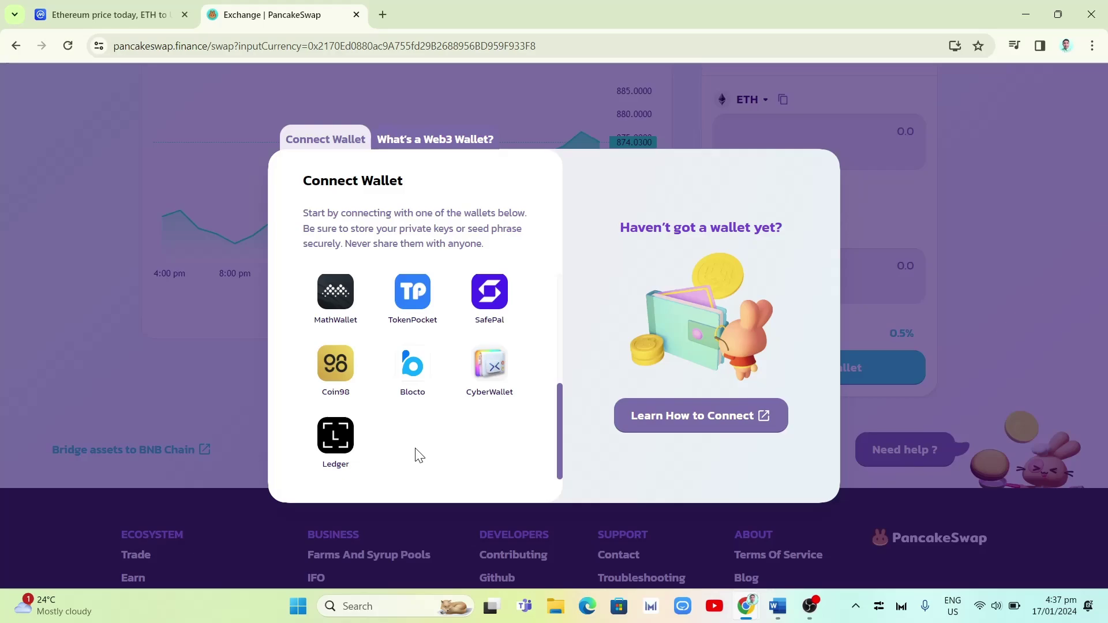
scroll(420, 456, up, 4)
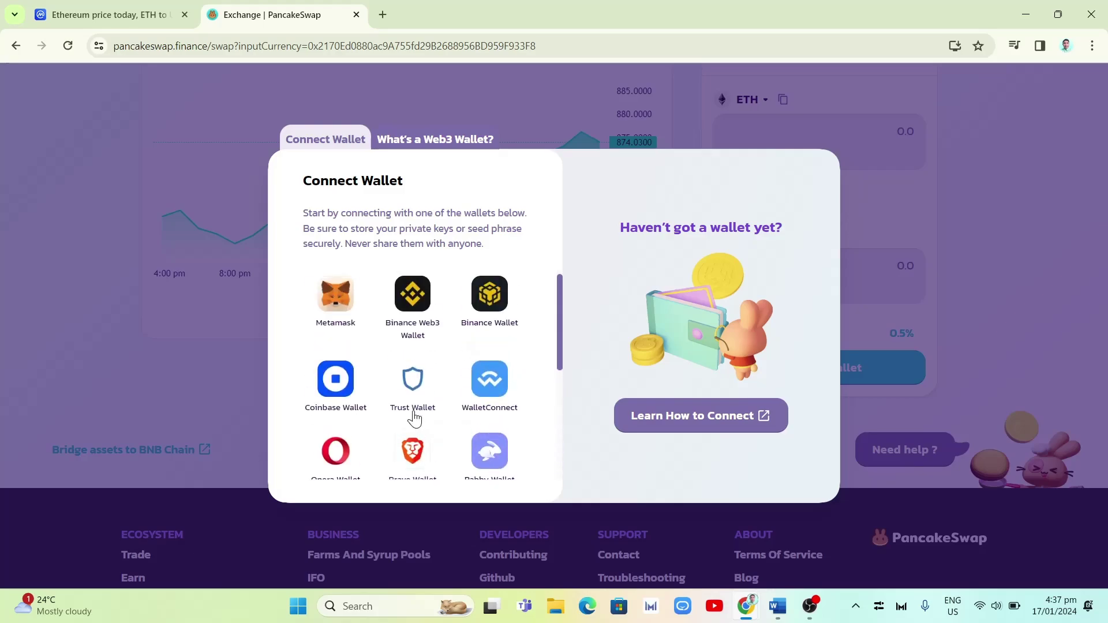
- Choose Coinbase Wallet, then close its QR scan prompt
click(336, 382)
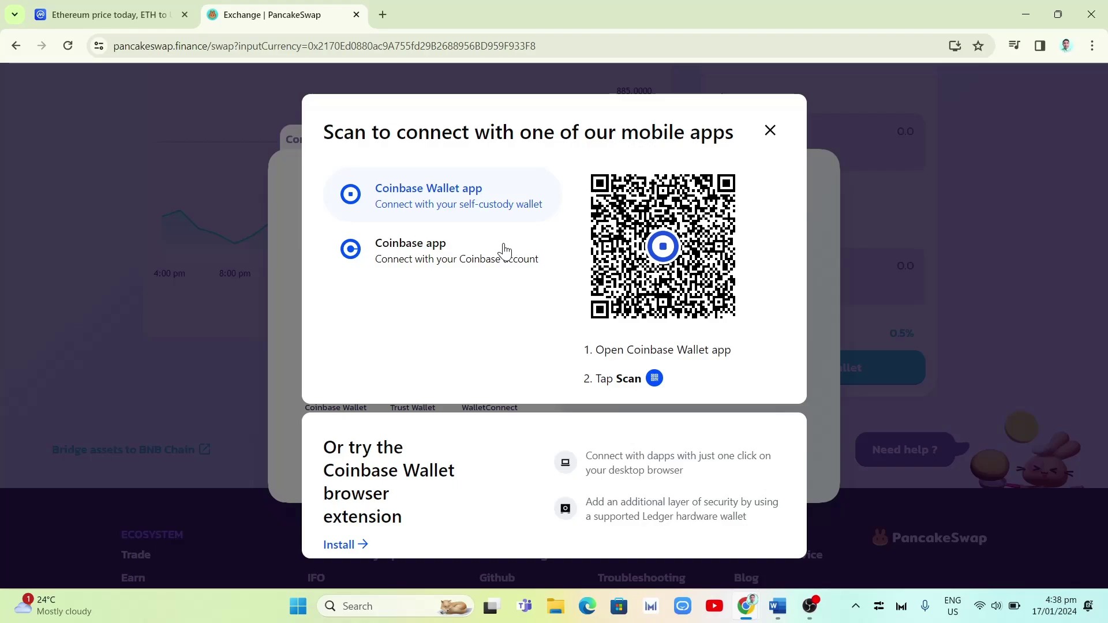
click(771, 131)
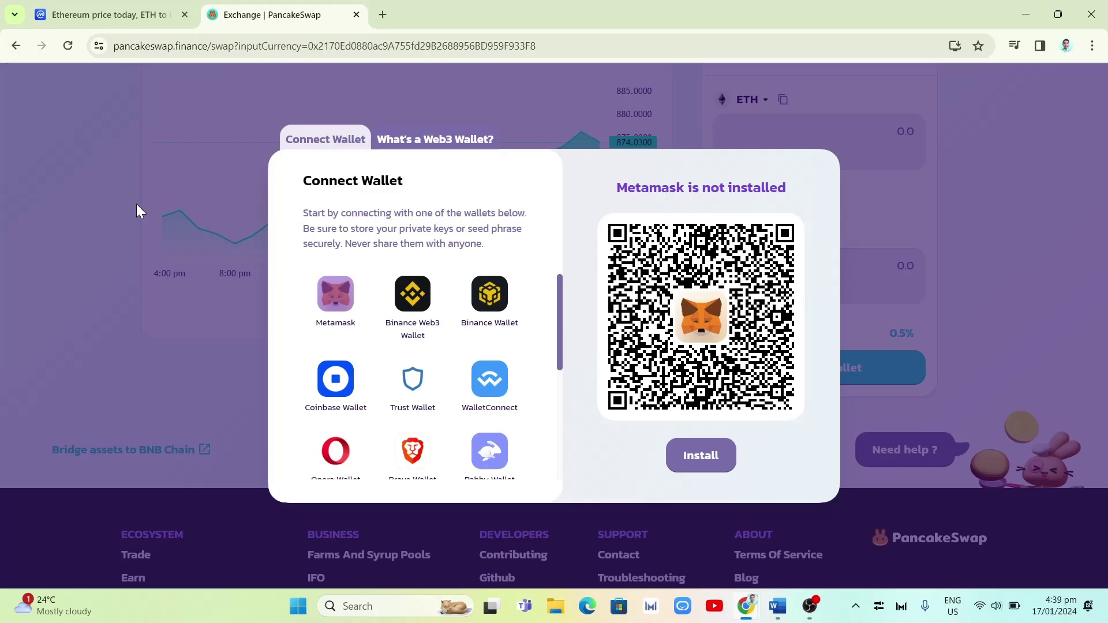
click(70, 7)
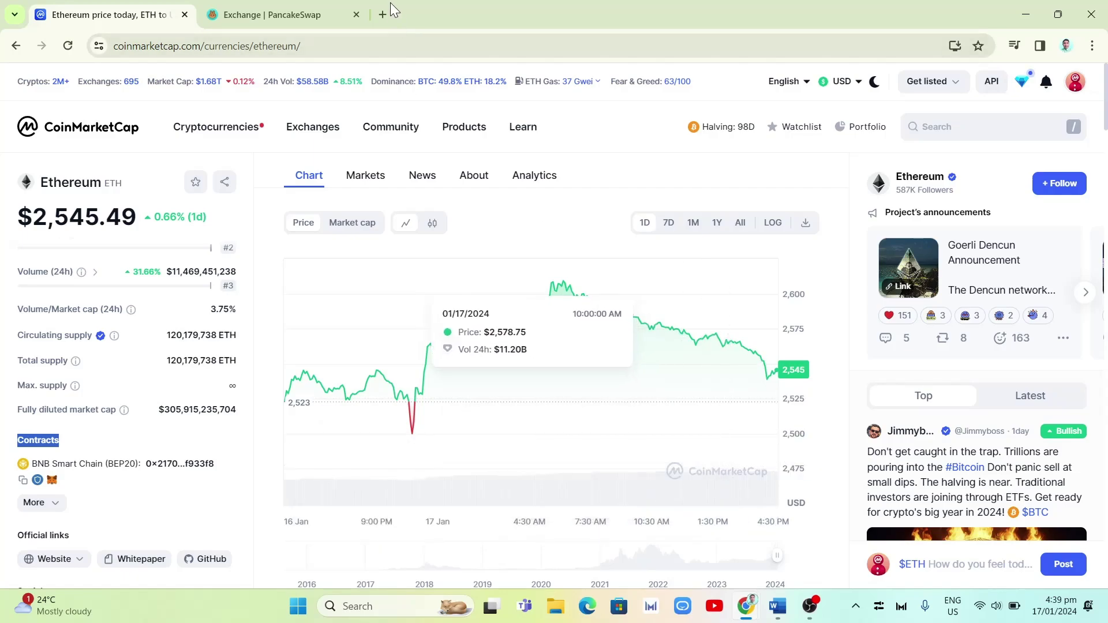
click(296, 7)
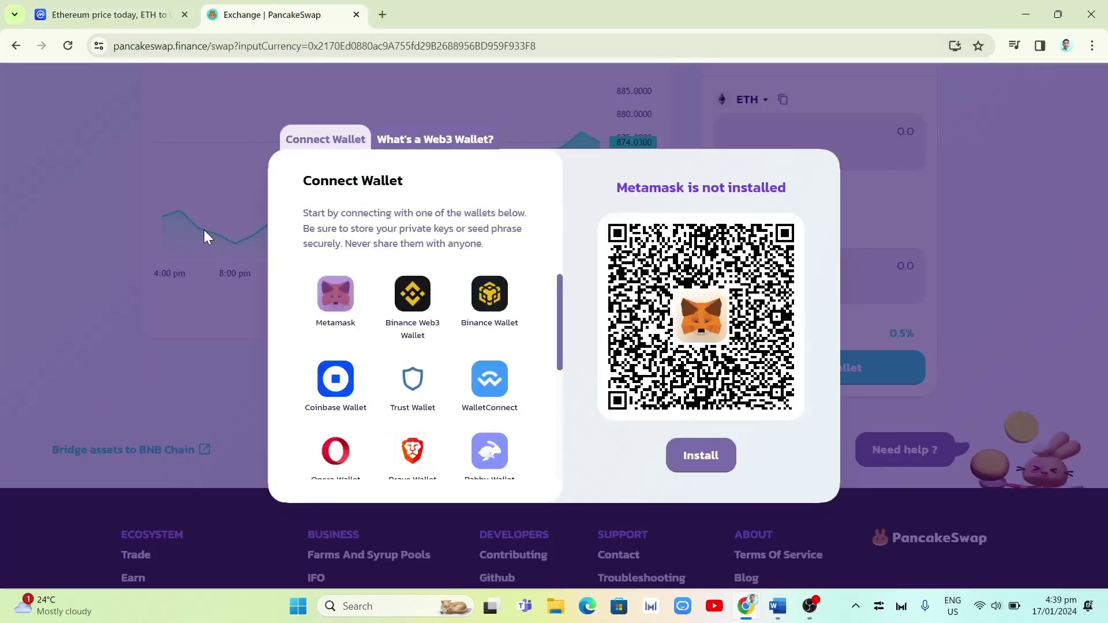